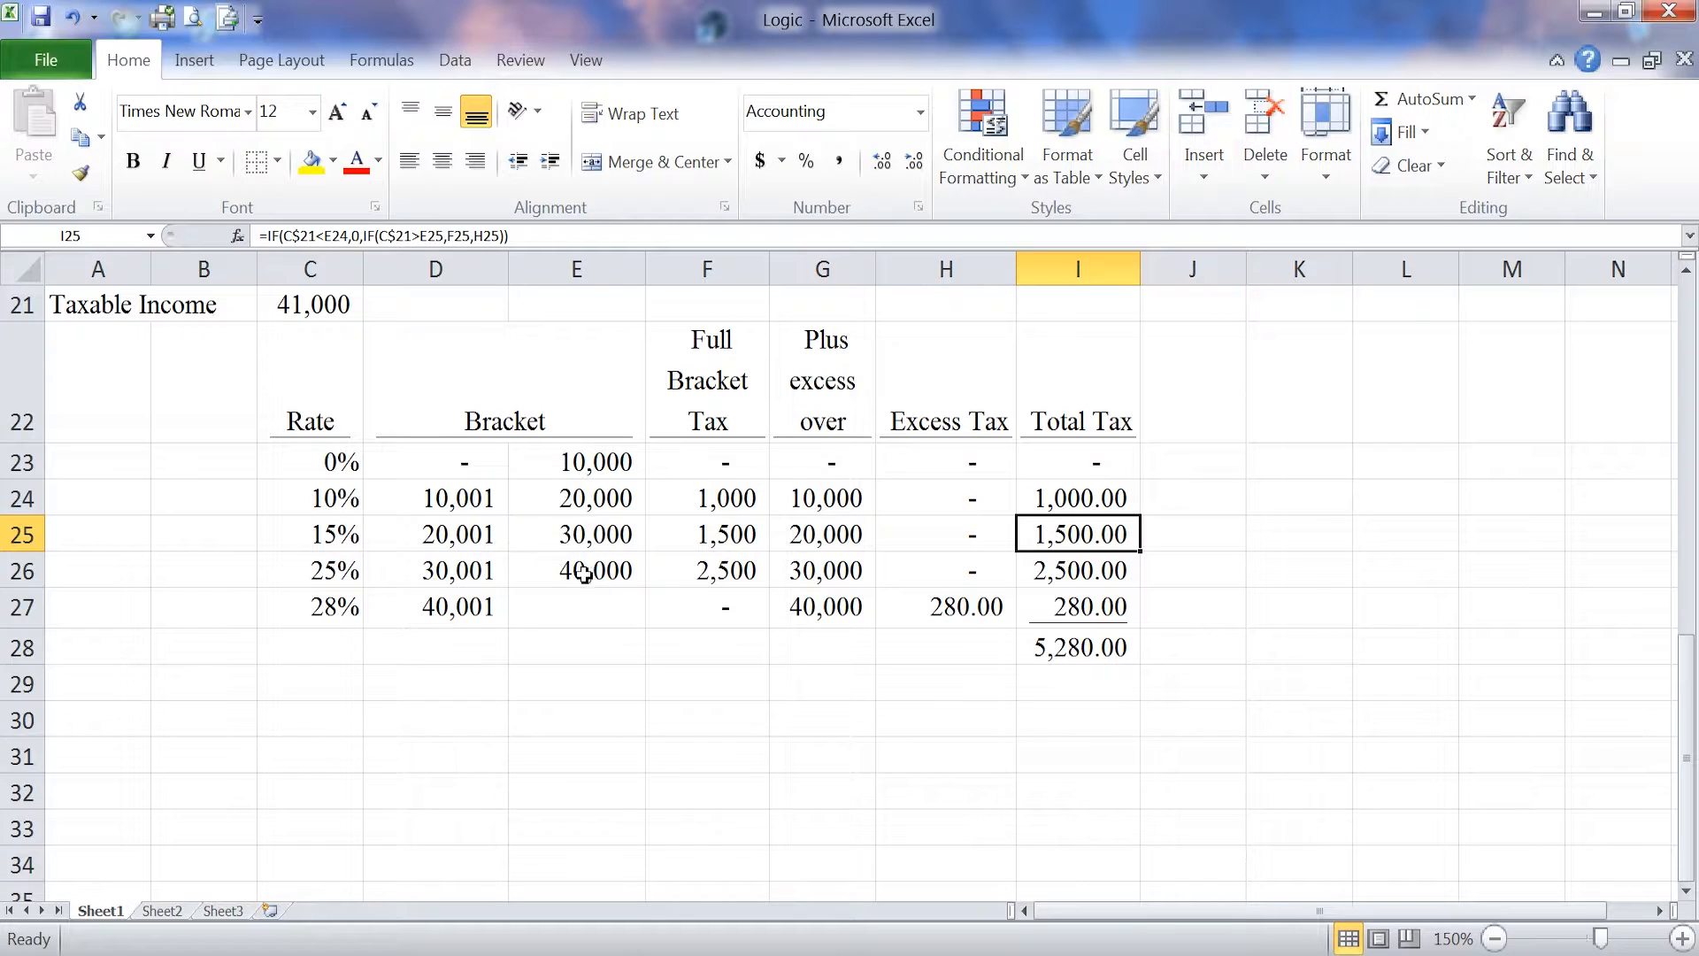
Step: Set the taxable income in C21 to 29,000
{"action": "left_click", "coordinate": [394, 670]}
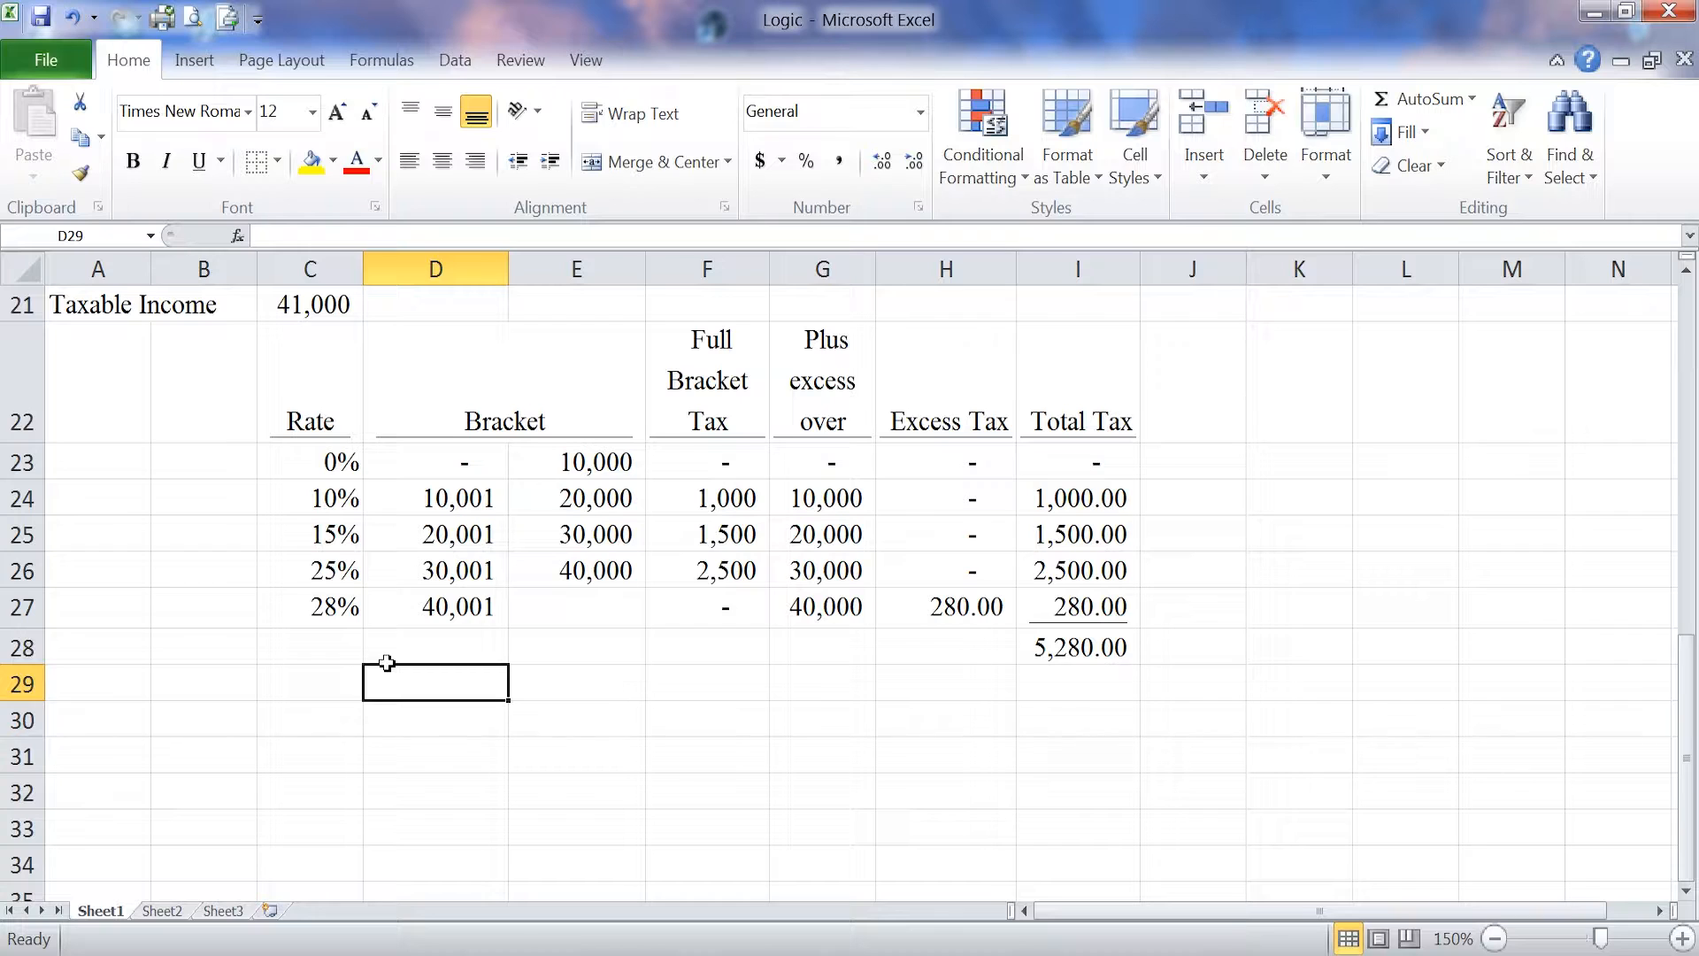
{"action": "left_click", "coordinate": [662, 695]}
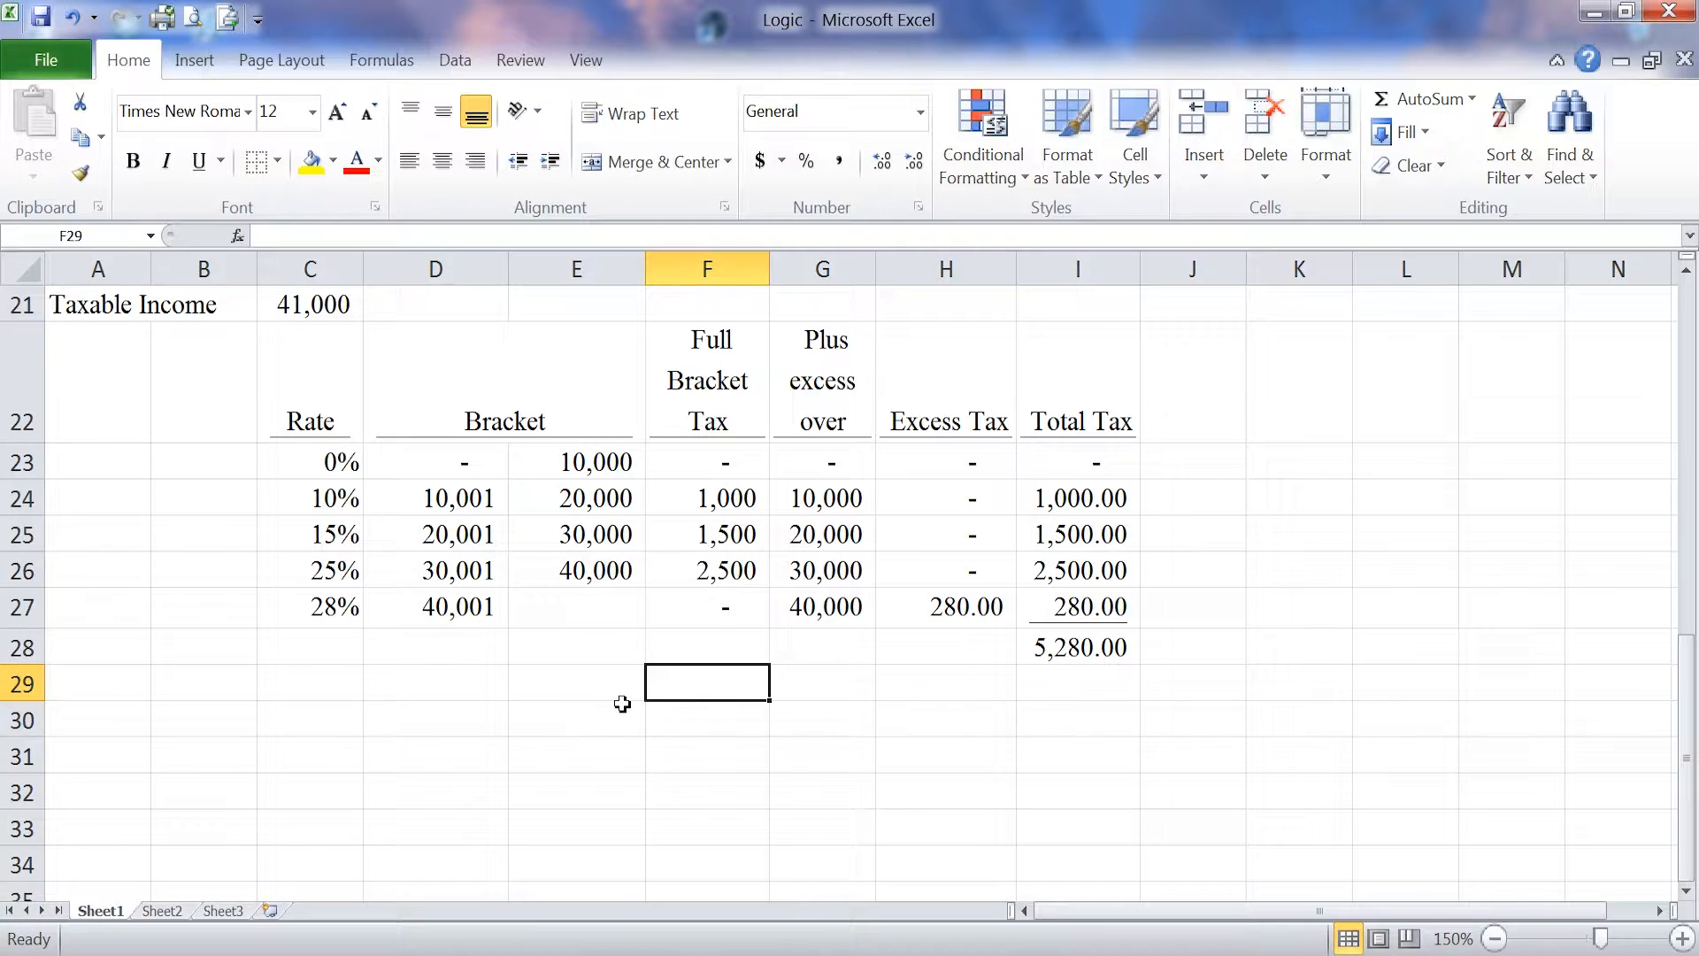
{"action": "left_click", "coordinate": [288, 303]}
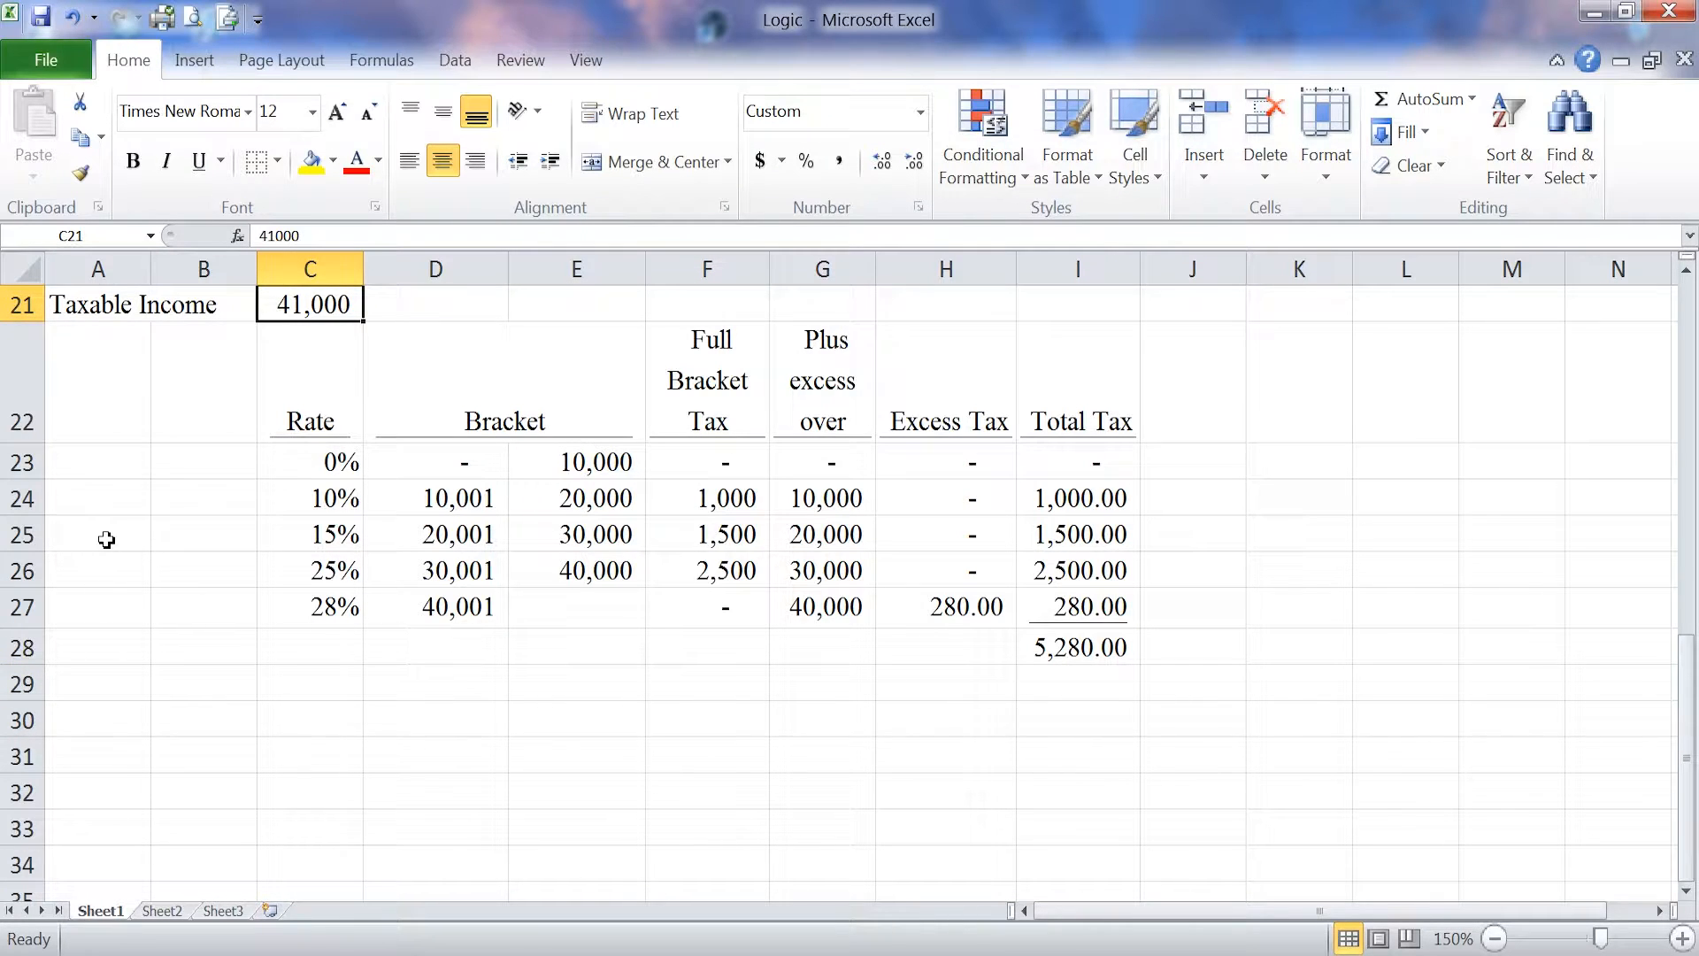
{"action": "type", "text": "29000"}
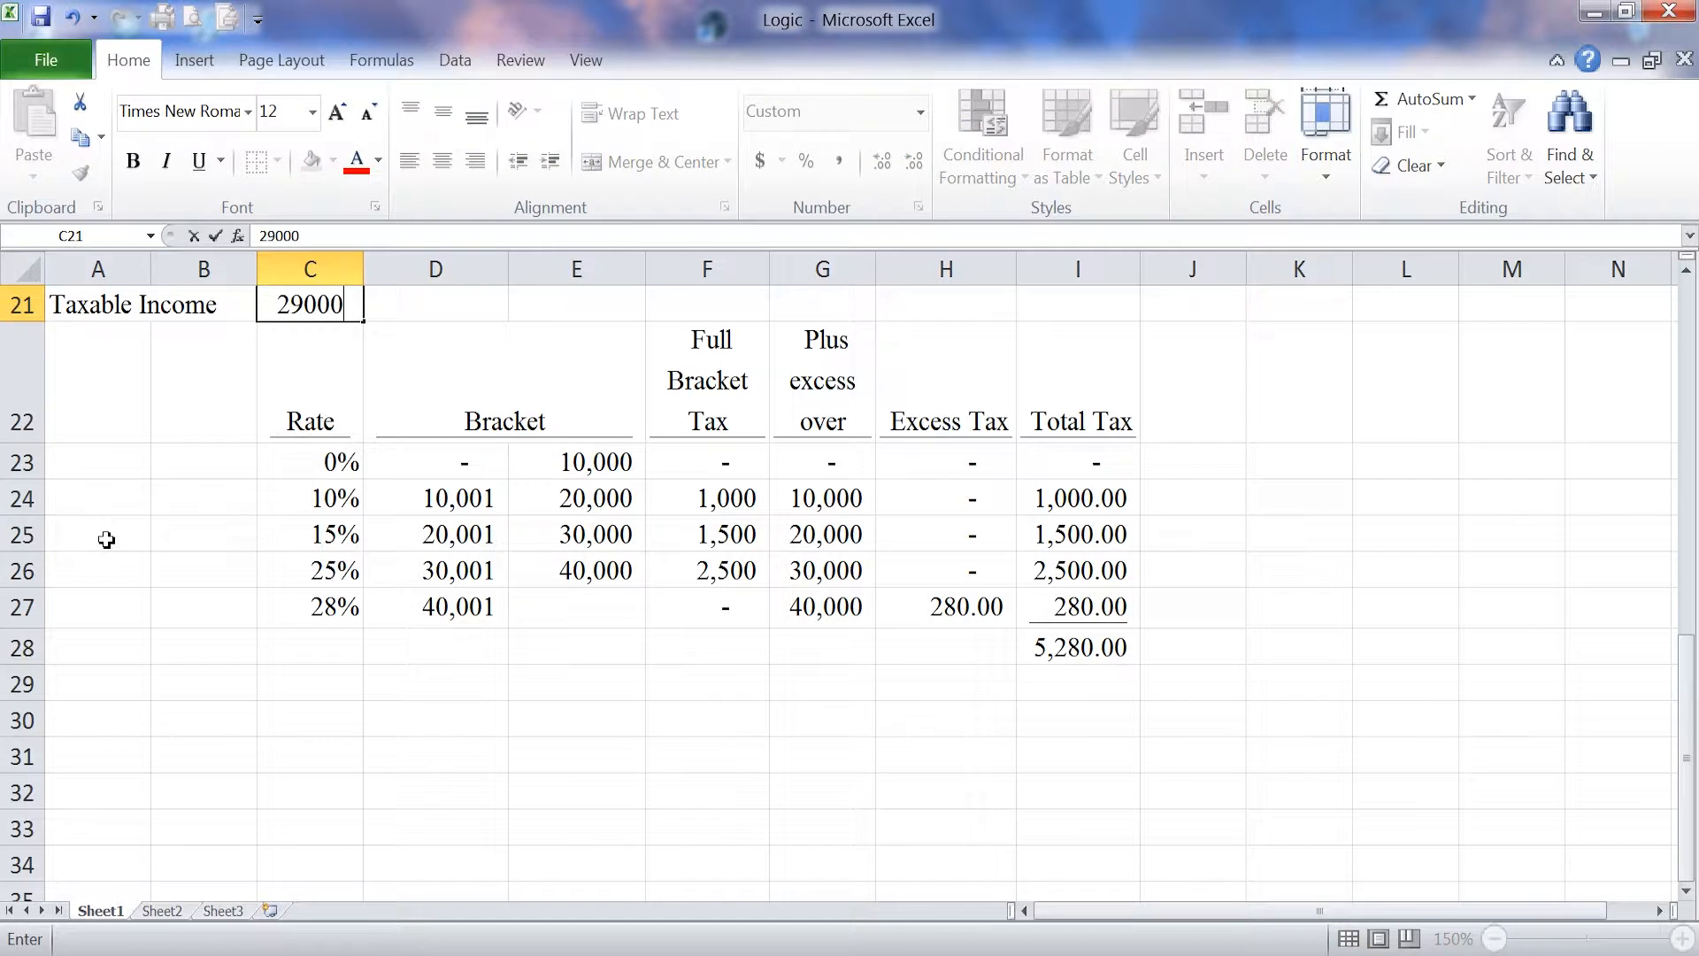
{"action": "key", "text": "Return"}
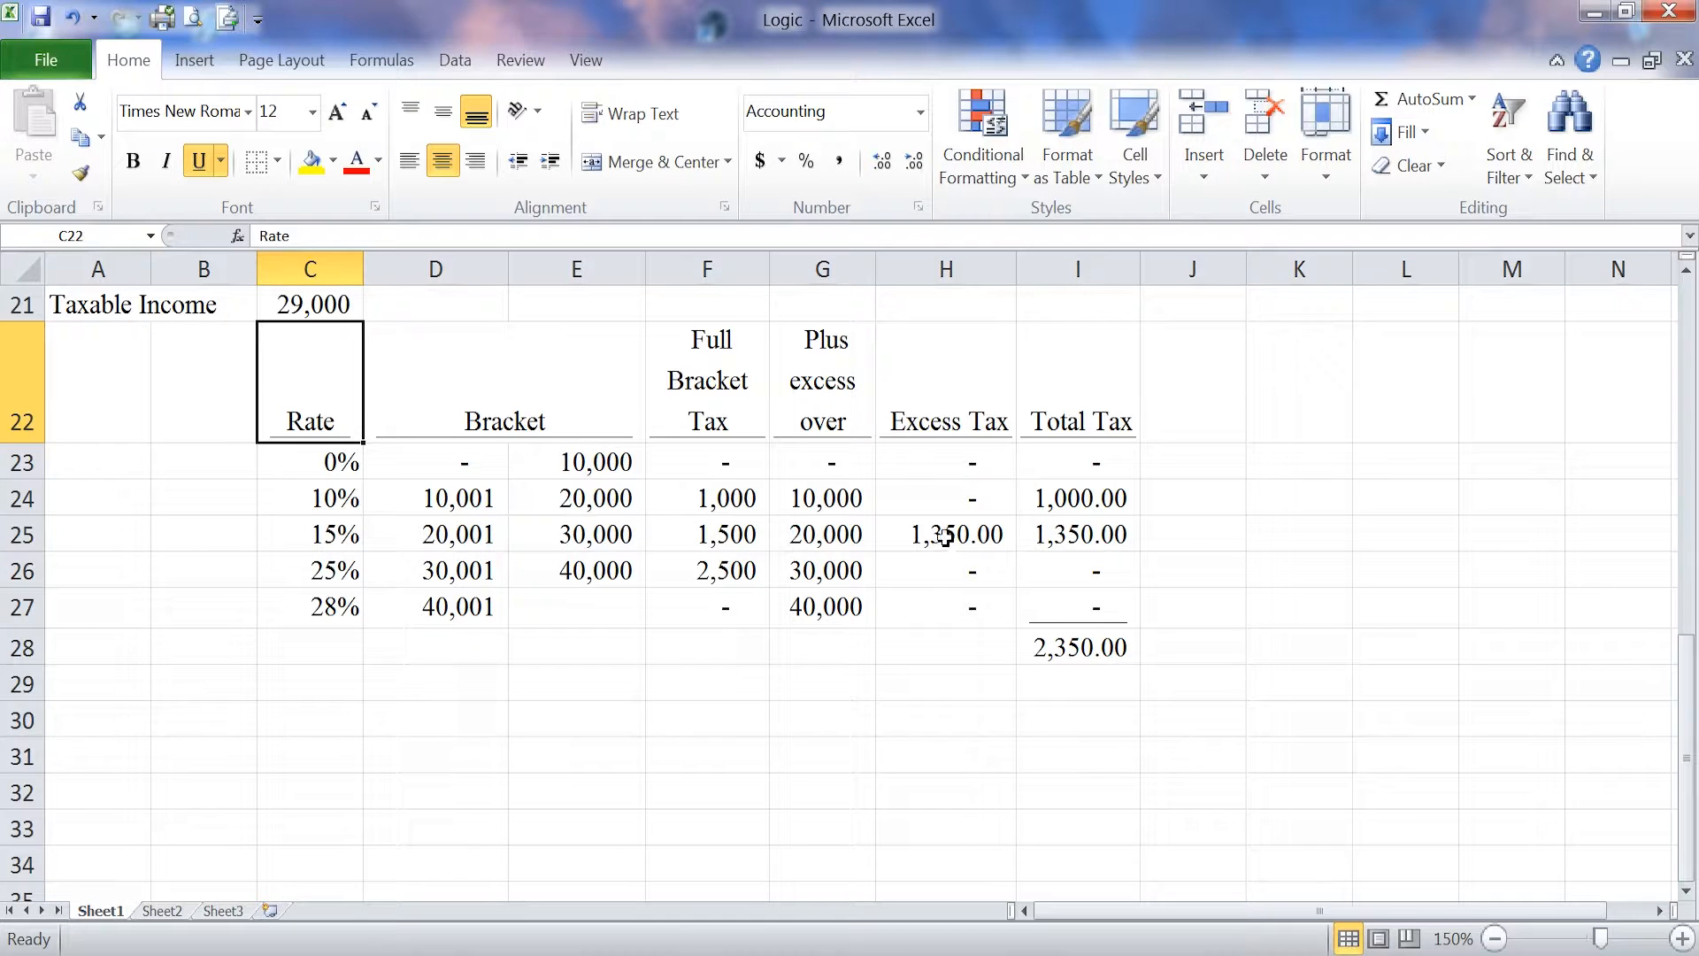
Step: Try taxable incomes of 39,000 and 9,000 in C21 to test the tax table
{"action": "left_click", "coordinate": [275, 311]}
{"action": "type", "text": "39000"}
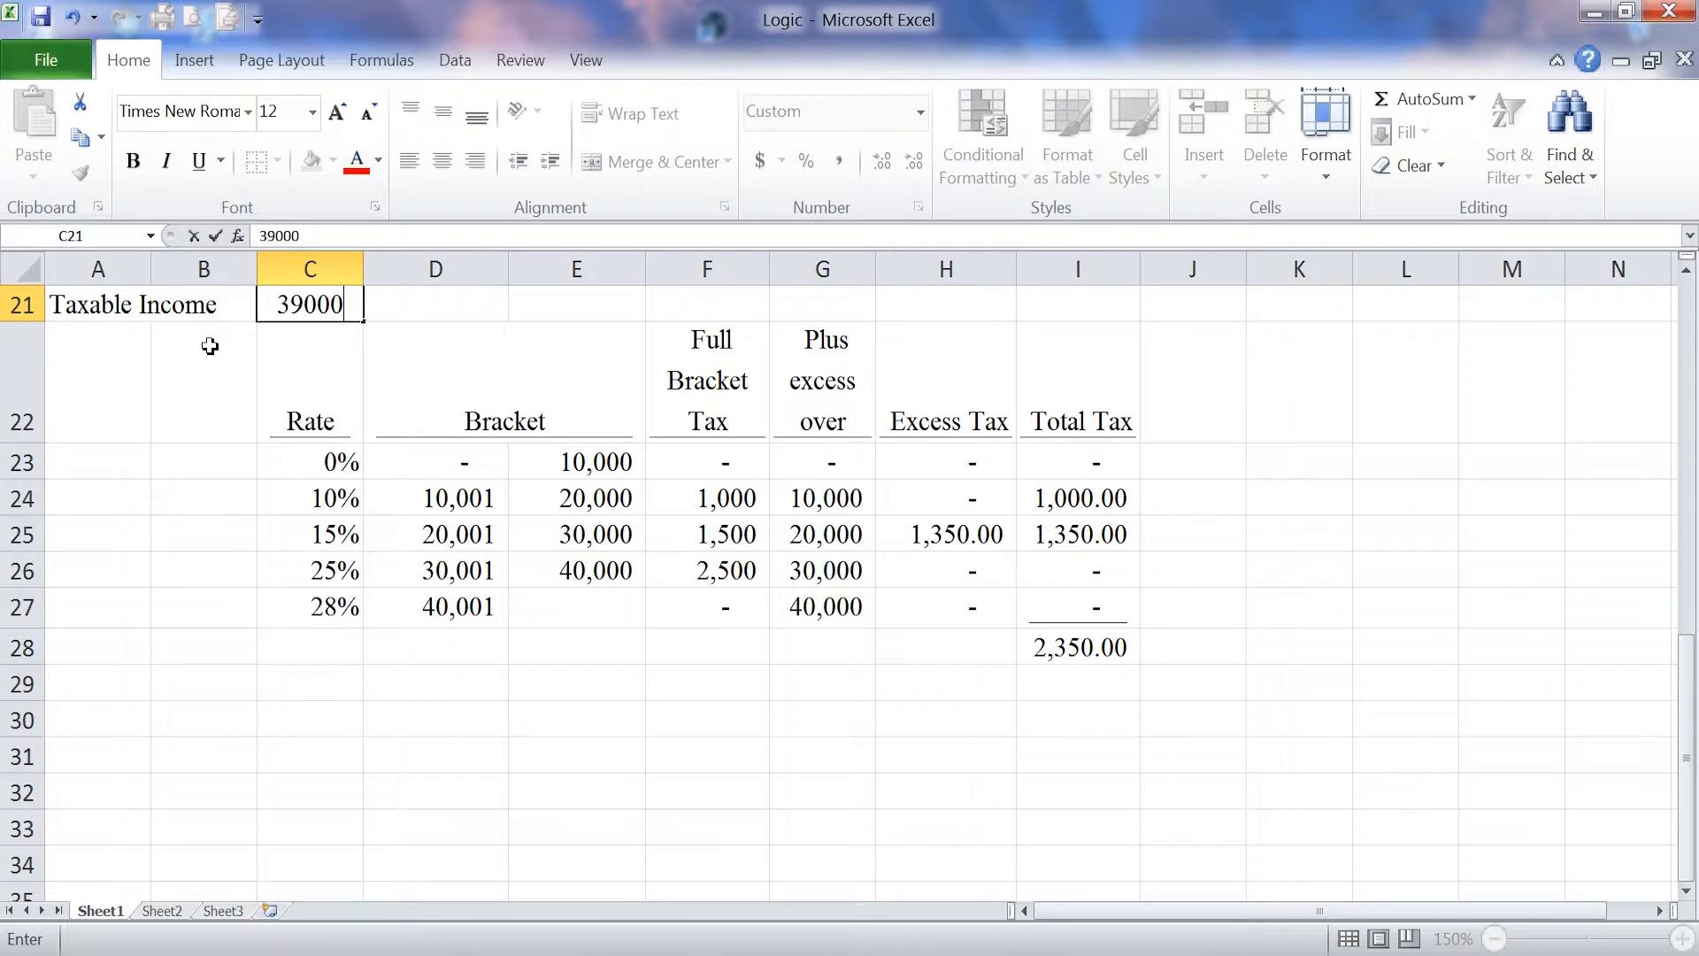
{"action": "key", "text": "Return"}
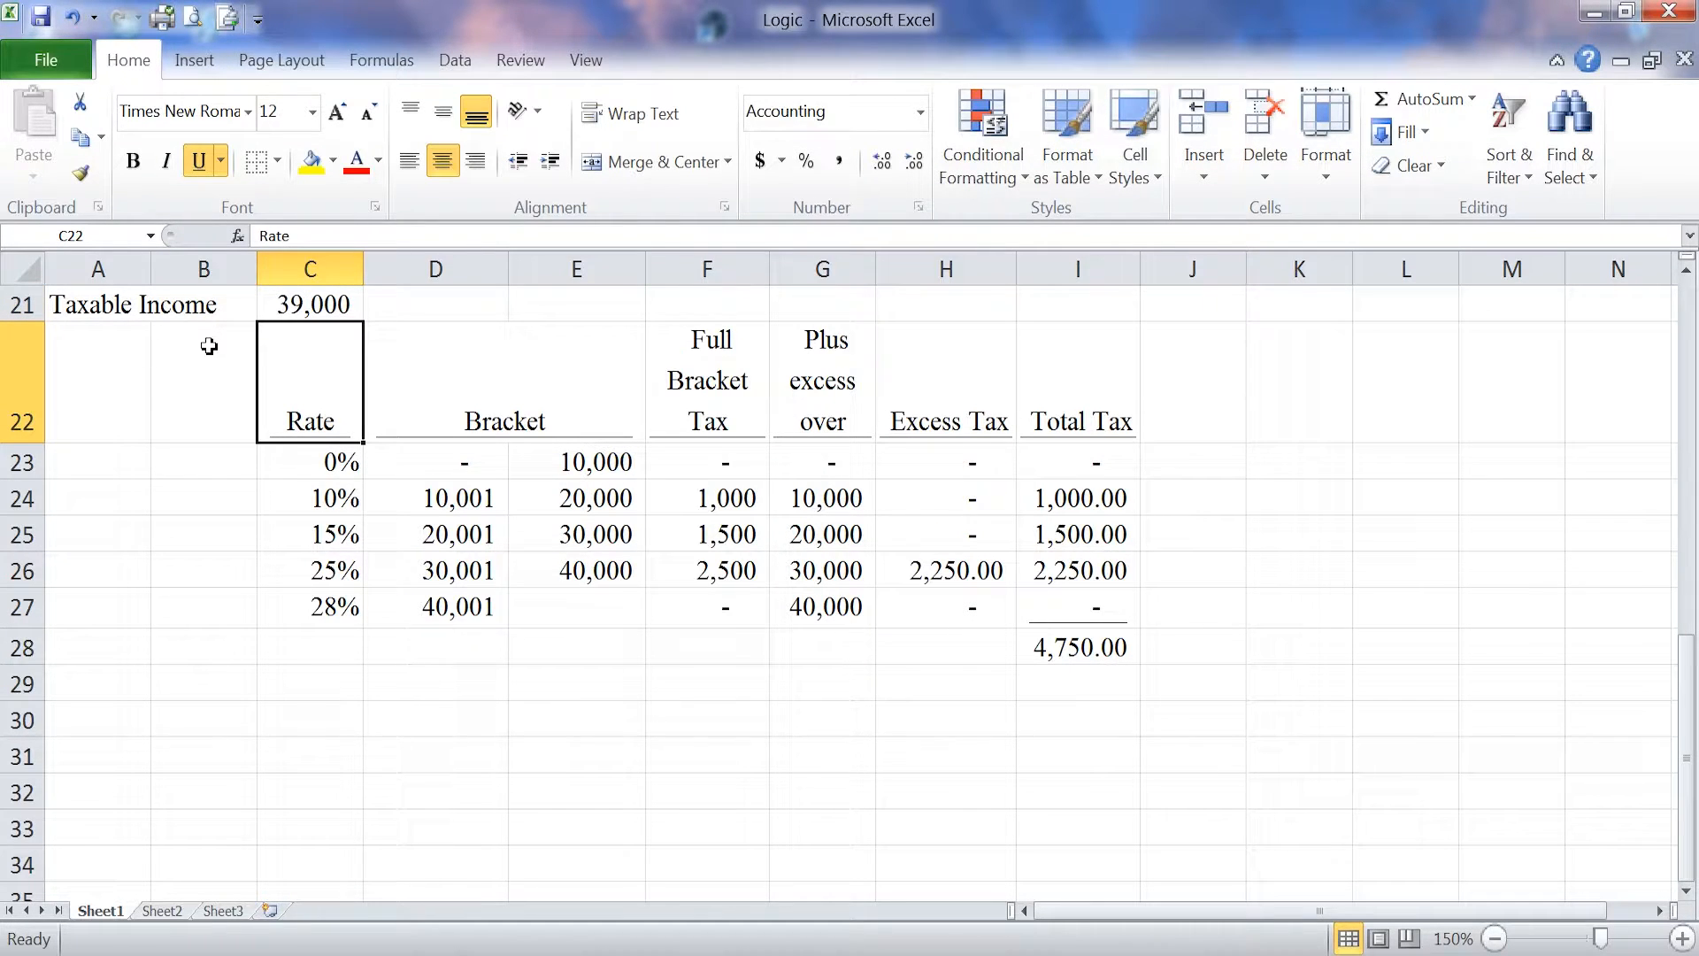
{"action": "left_click", "coordinate": [319, 304]}
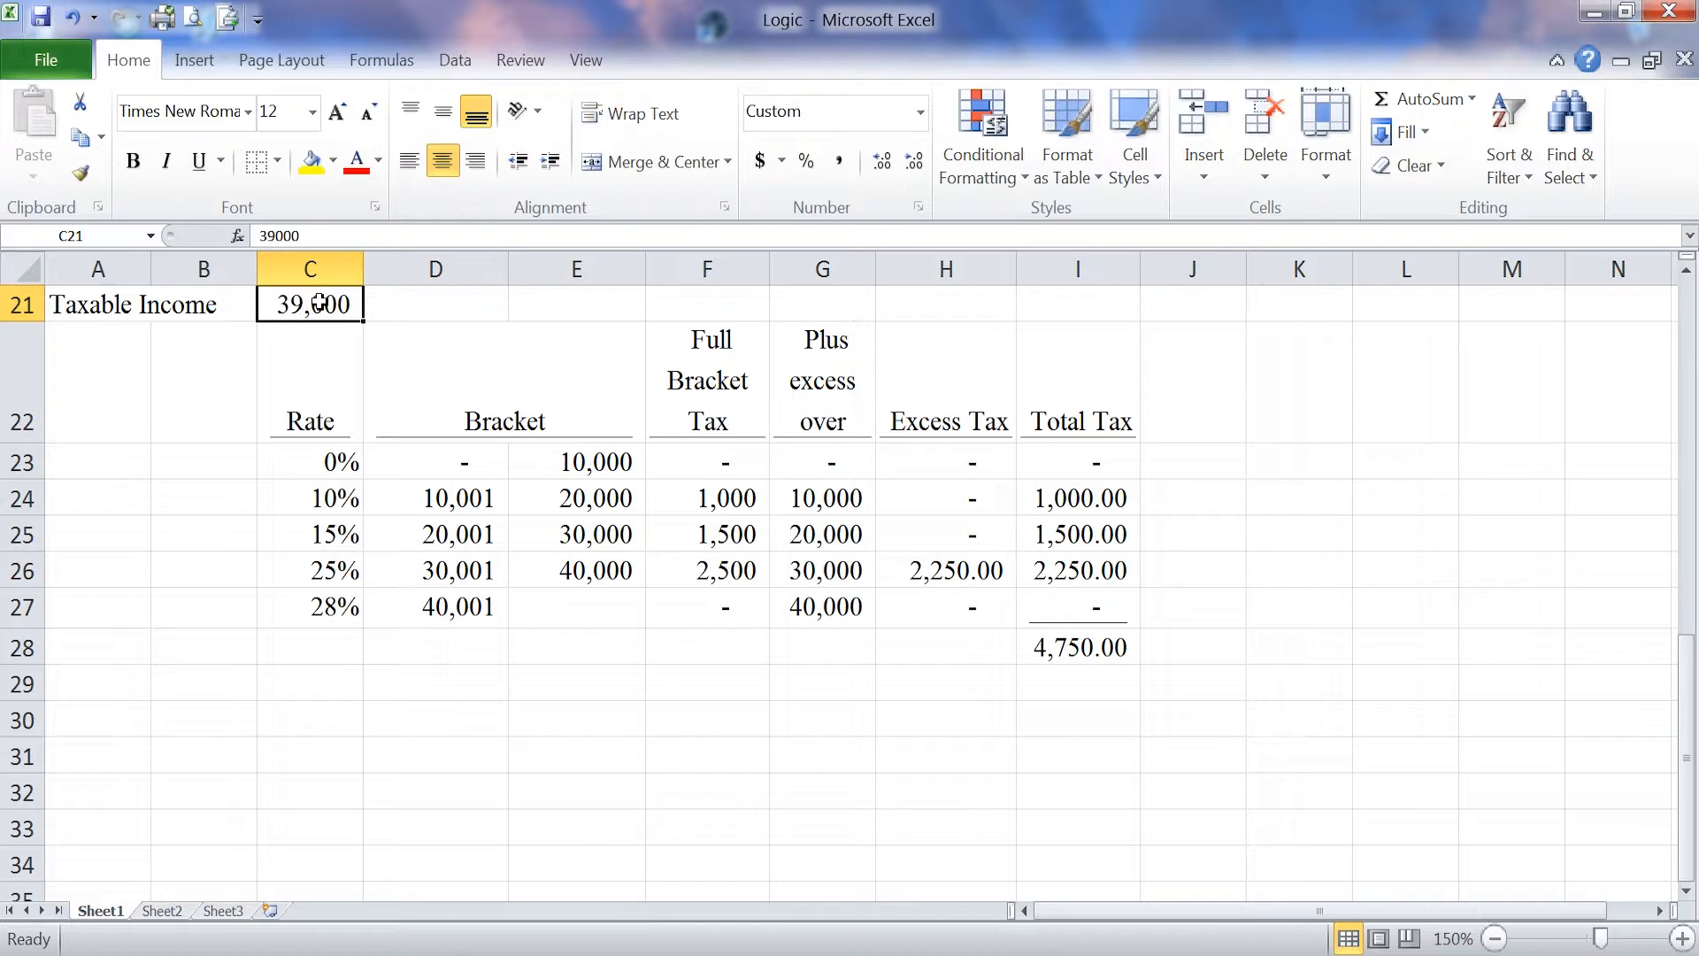
{"action": "type", "text": "9000"}
{"action": "key", "text": "Return"}
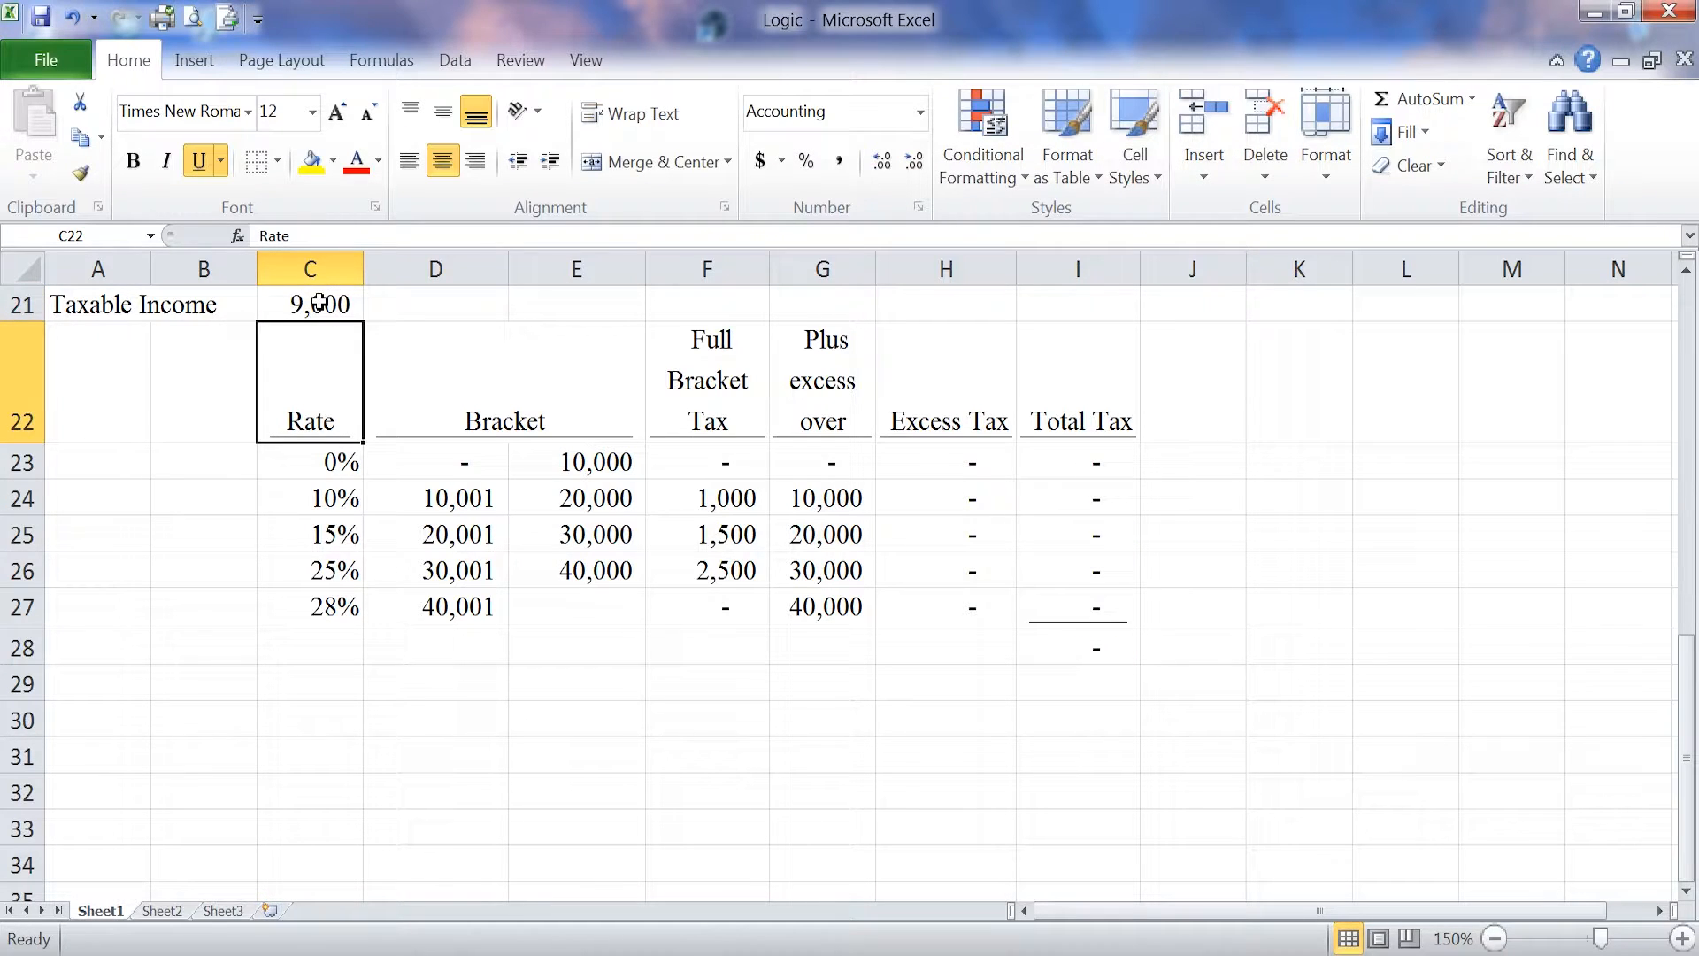
Step: Set the taxable income in C21 back to 41,000
{"action": "left_click", "coordinate": [317, 302]}
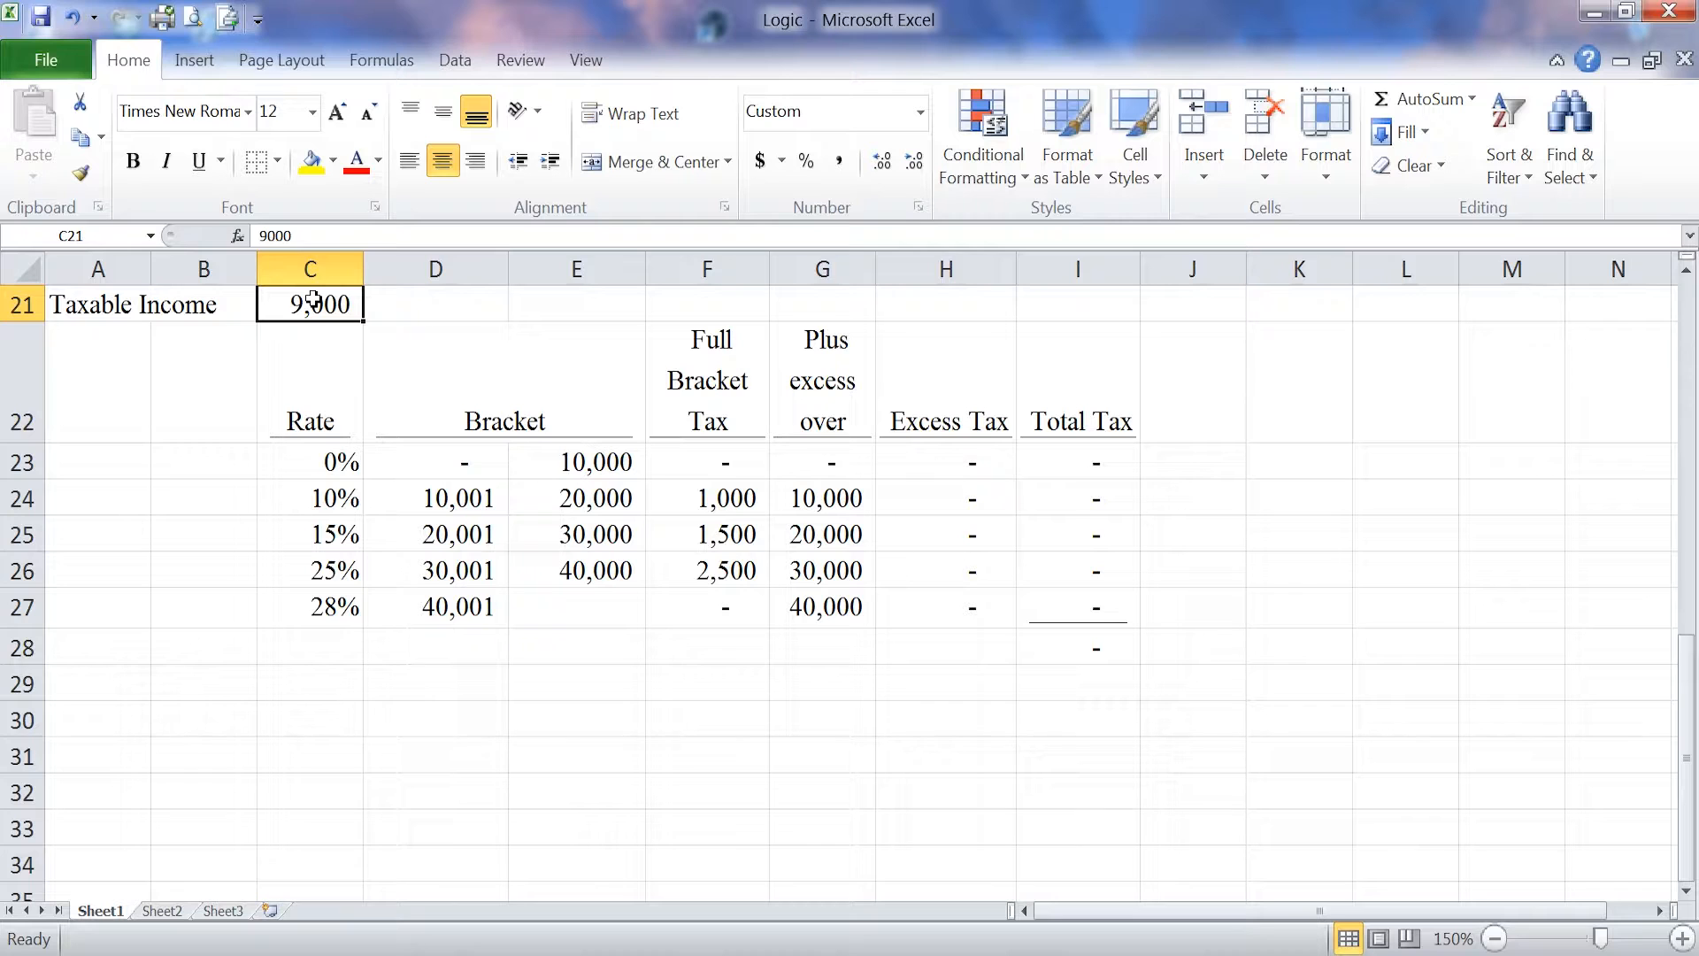
{"action": "type", "text": "41000"}
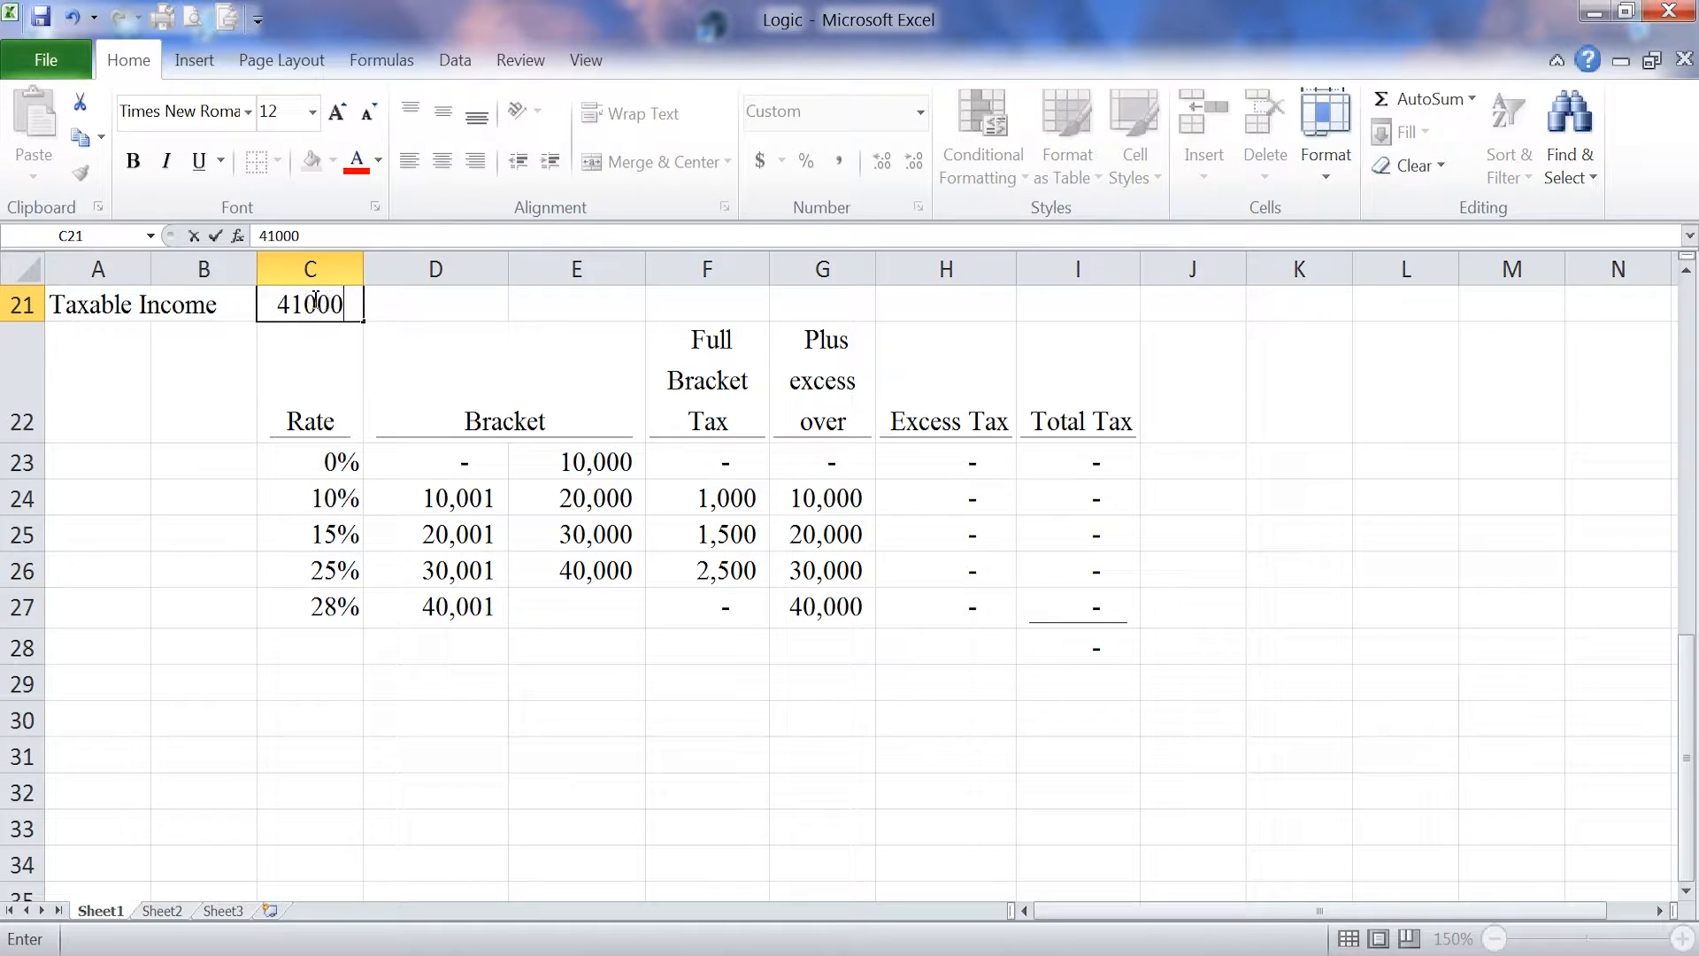
{"action": "key", "text": "Return"}
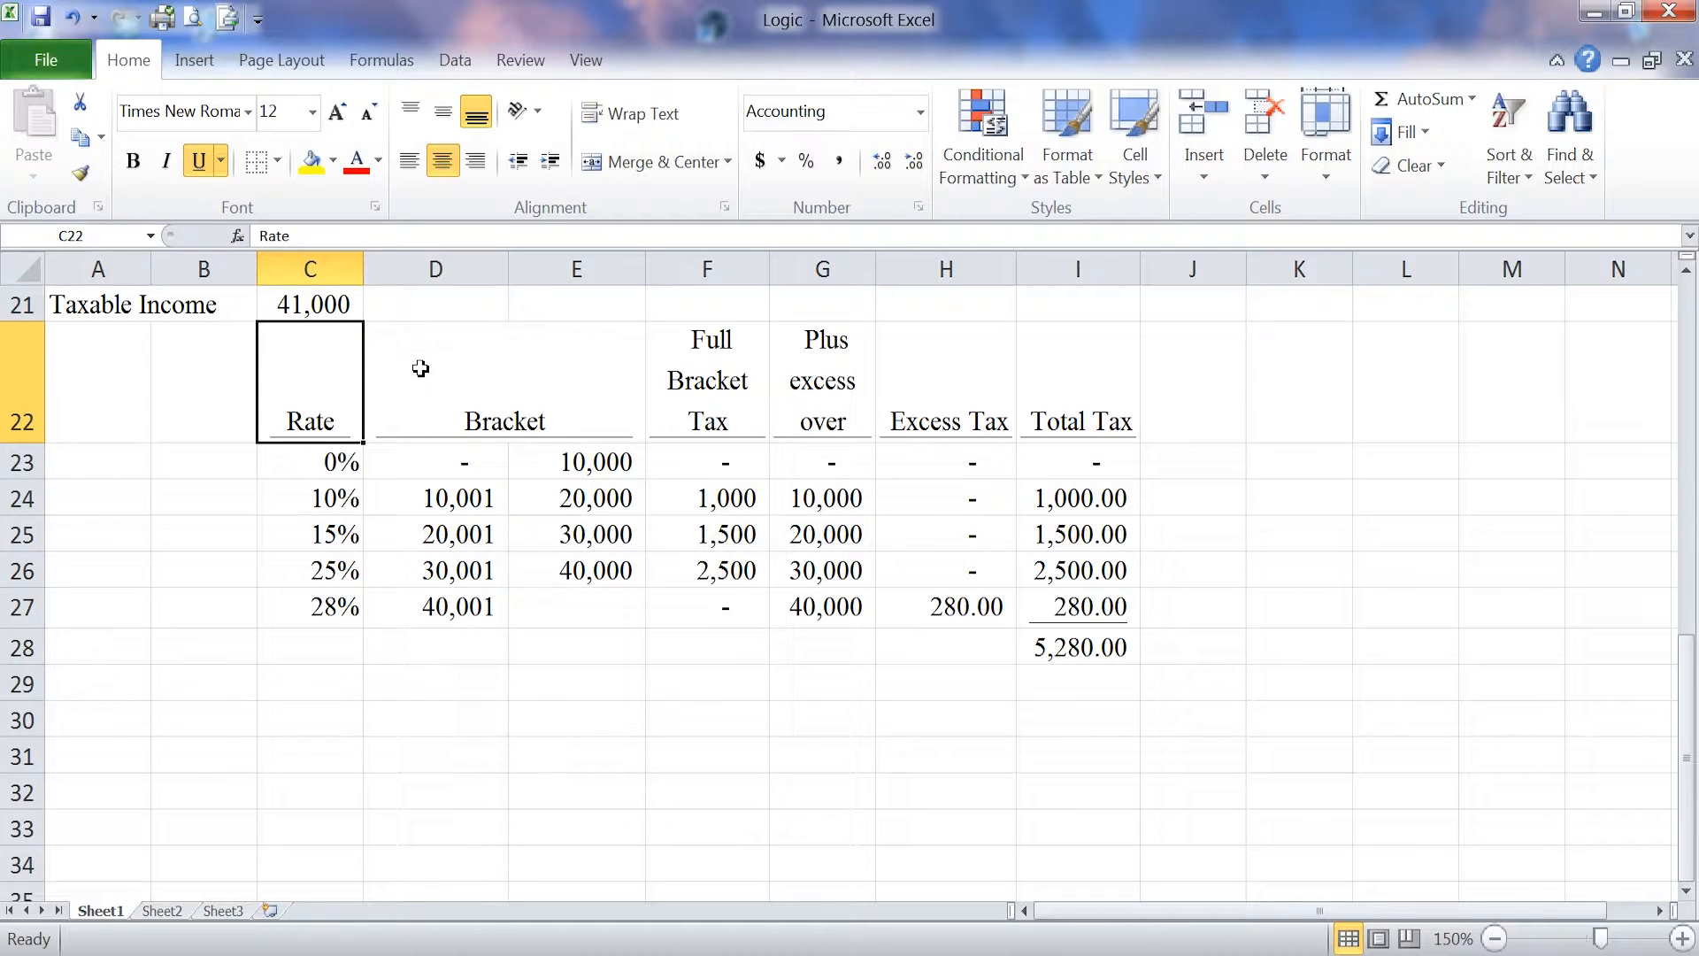
{"action": "left_click", "coordinate": [651, 694]}
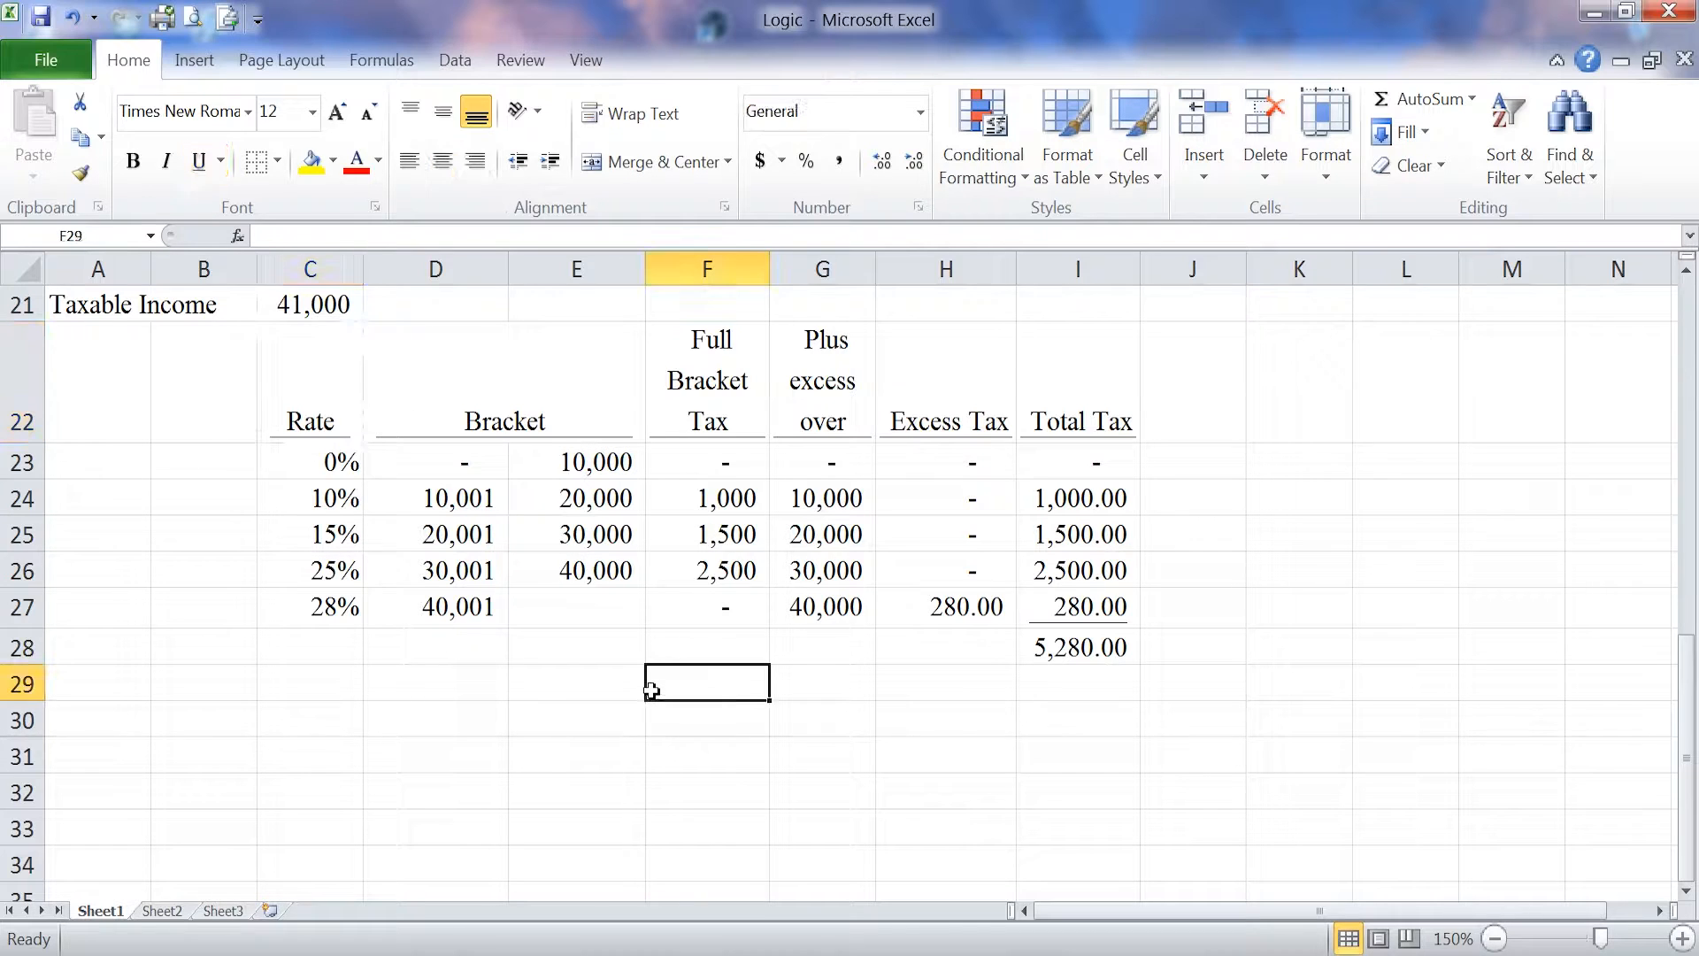
Step: Widen the Excess Tax column enough to read the full nested IF formula in H24 within its cell
{"action": "left_click", "coordinate": [945, 512]}
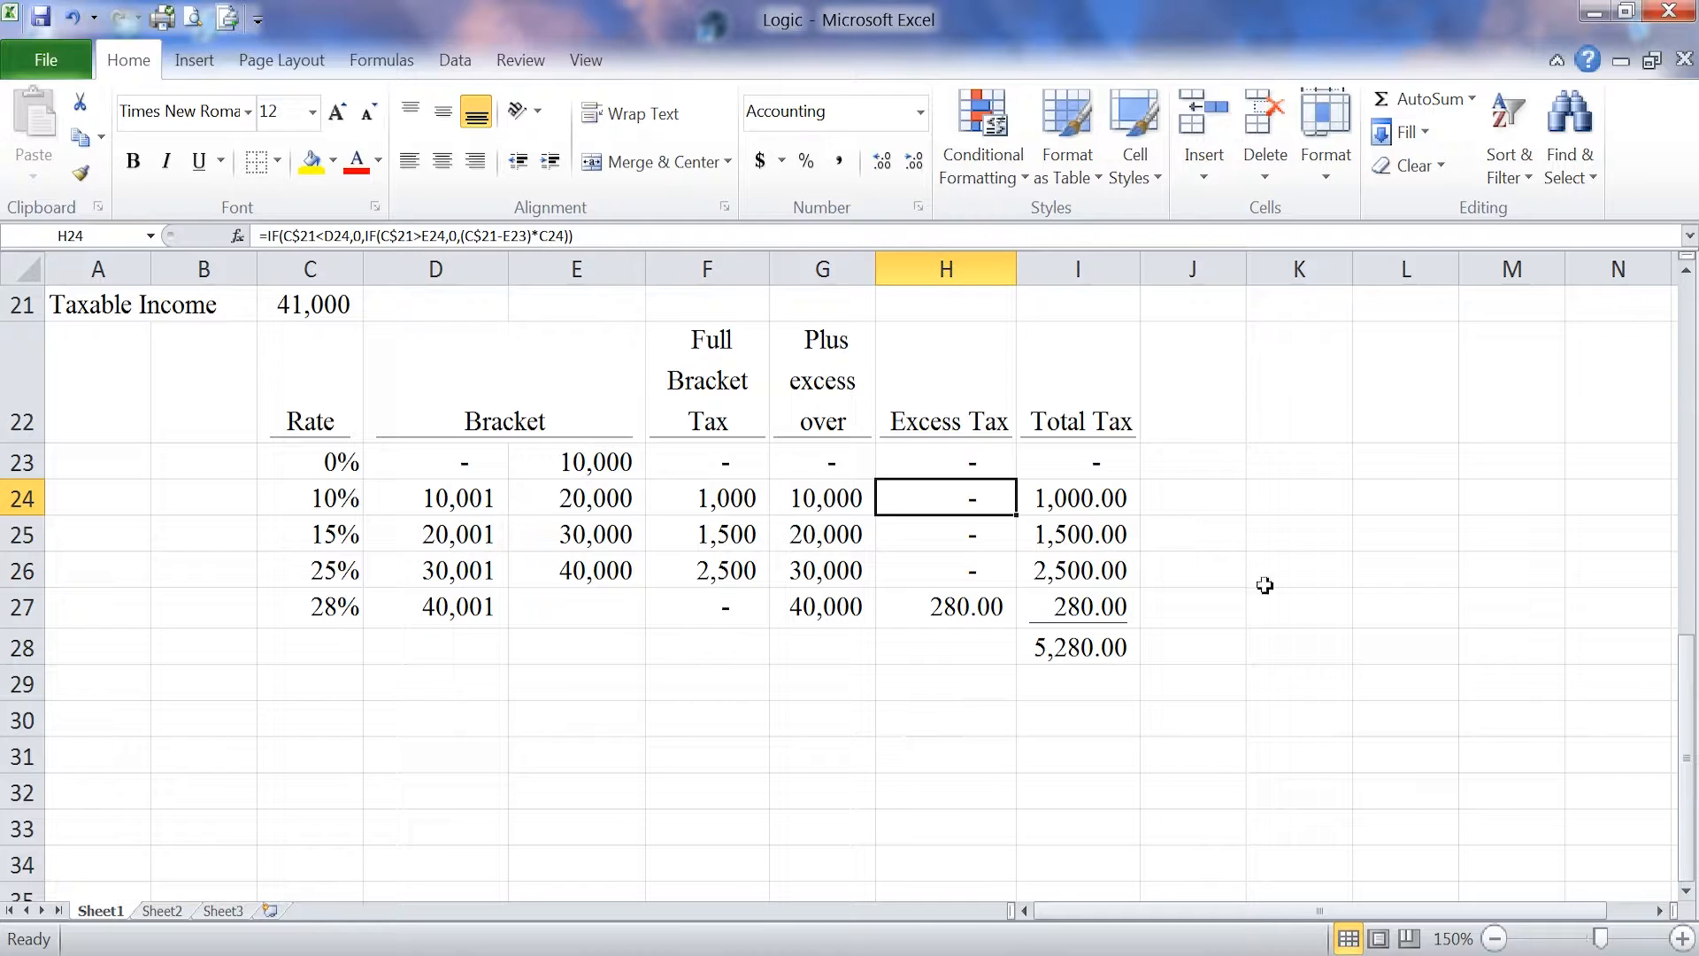
{"action": "left_click_drag", "start_coordinate": [1017, 269], "coordinate": [1613, 269]}
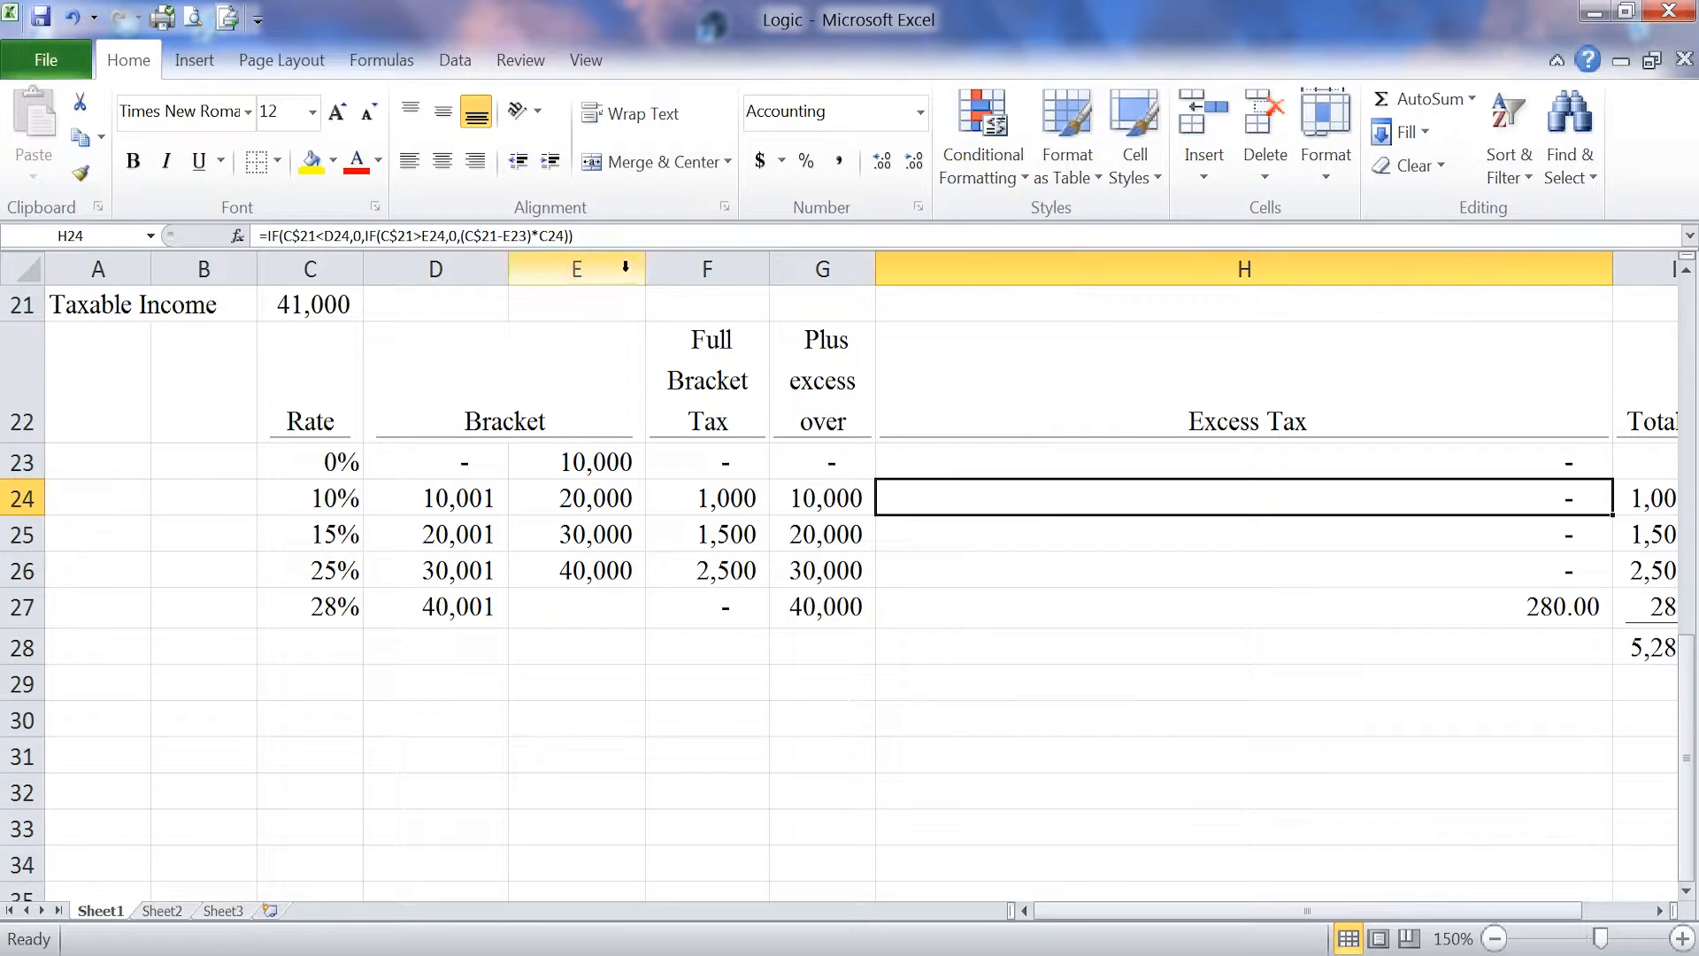
{"action": "key", "text": "F2"}
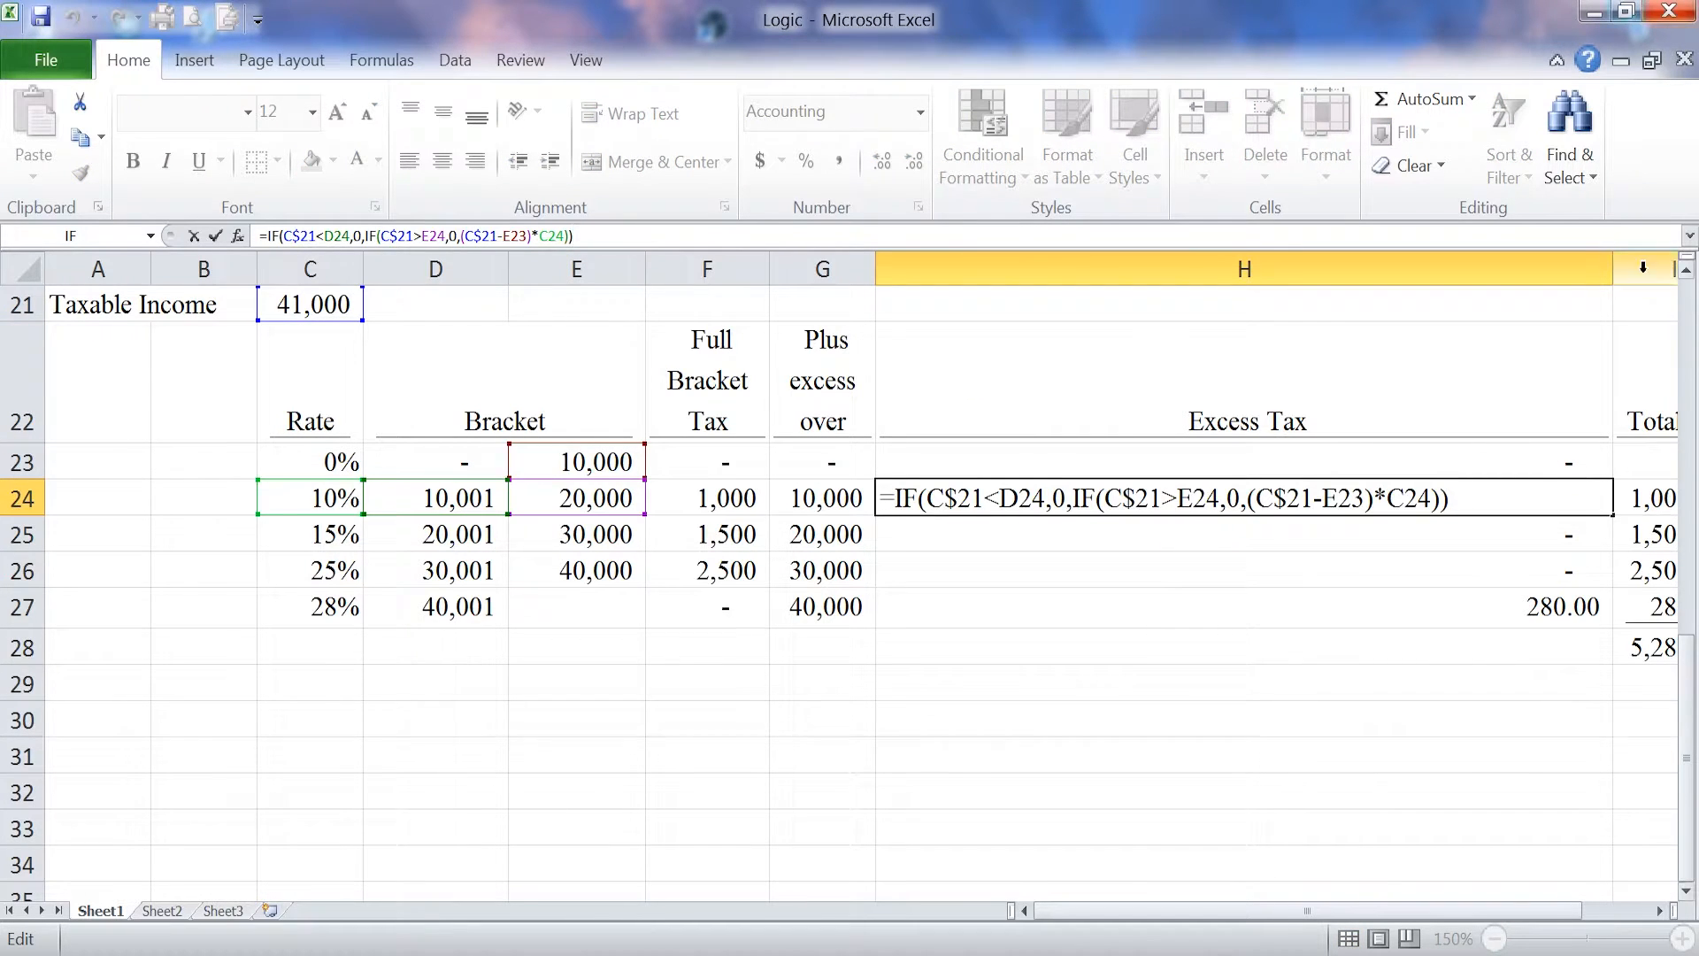
{"action": "left_click", "coordinate": [1486, 368]}
Step: Narrow the Excess Tax column slightly and examine the cell references of the nested IF formula in H25
{"action": "left_click_drag", "start_coordinate": [1611, 268], "coordinate": [1552, 270]}
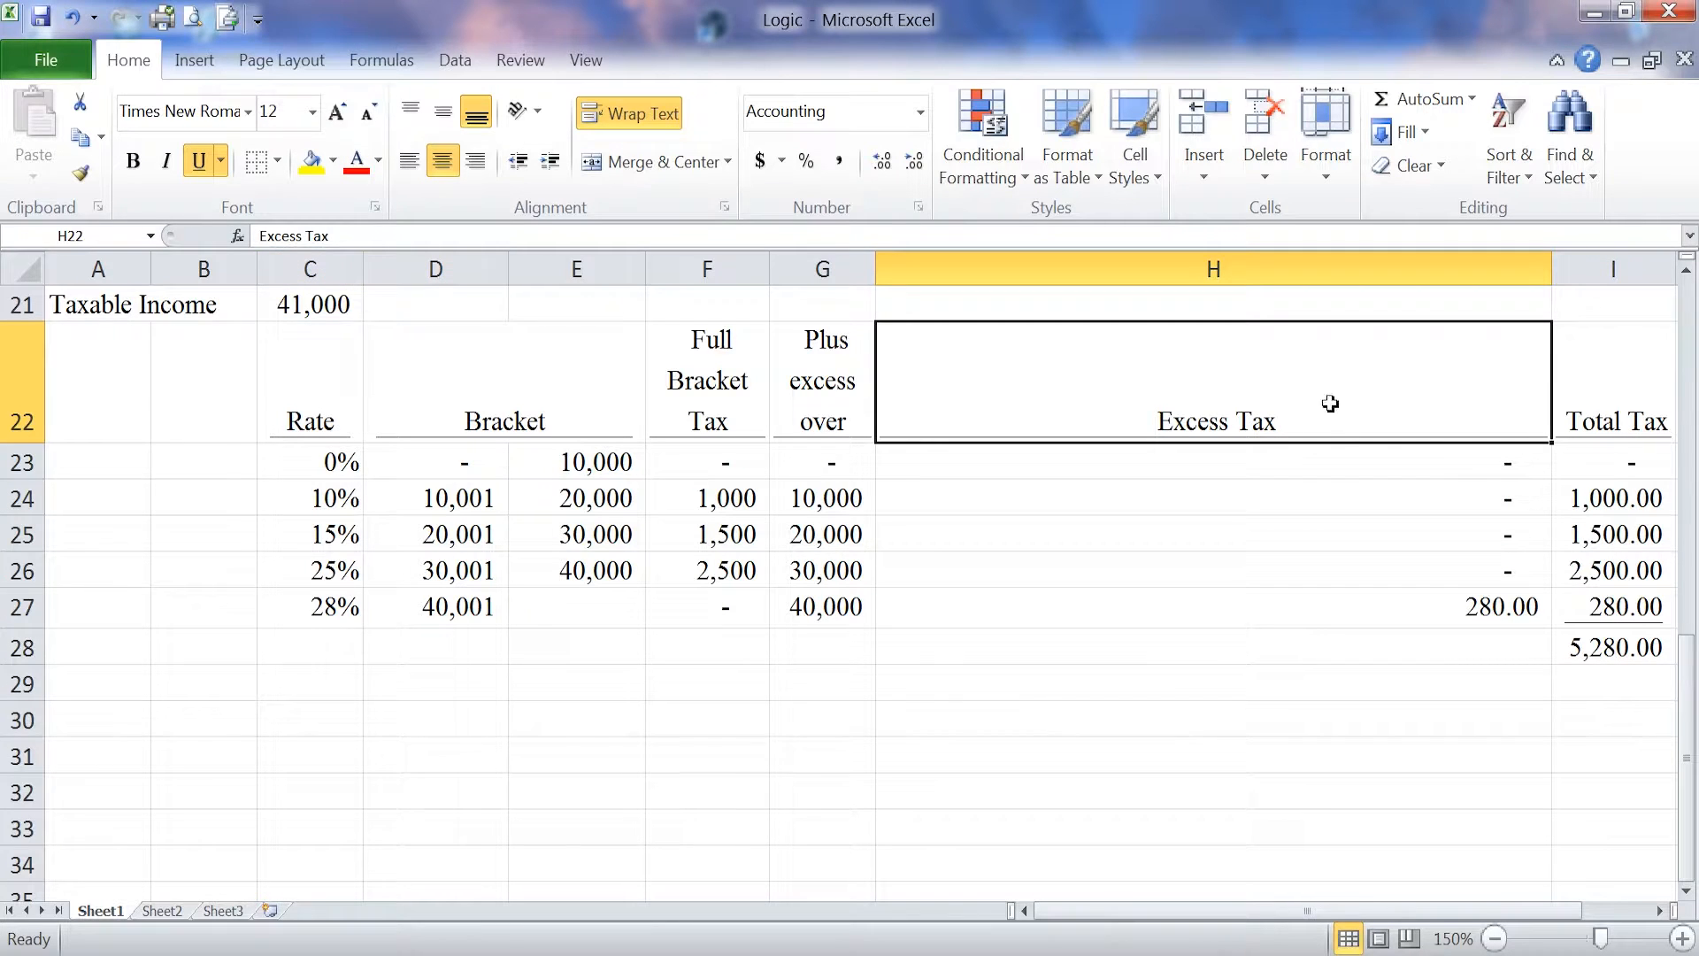
{"action": "left_click", "coordinate": [1391, 531]}
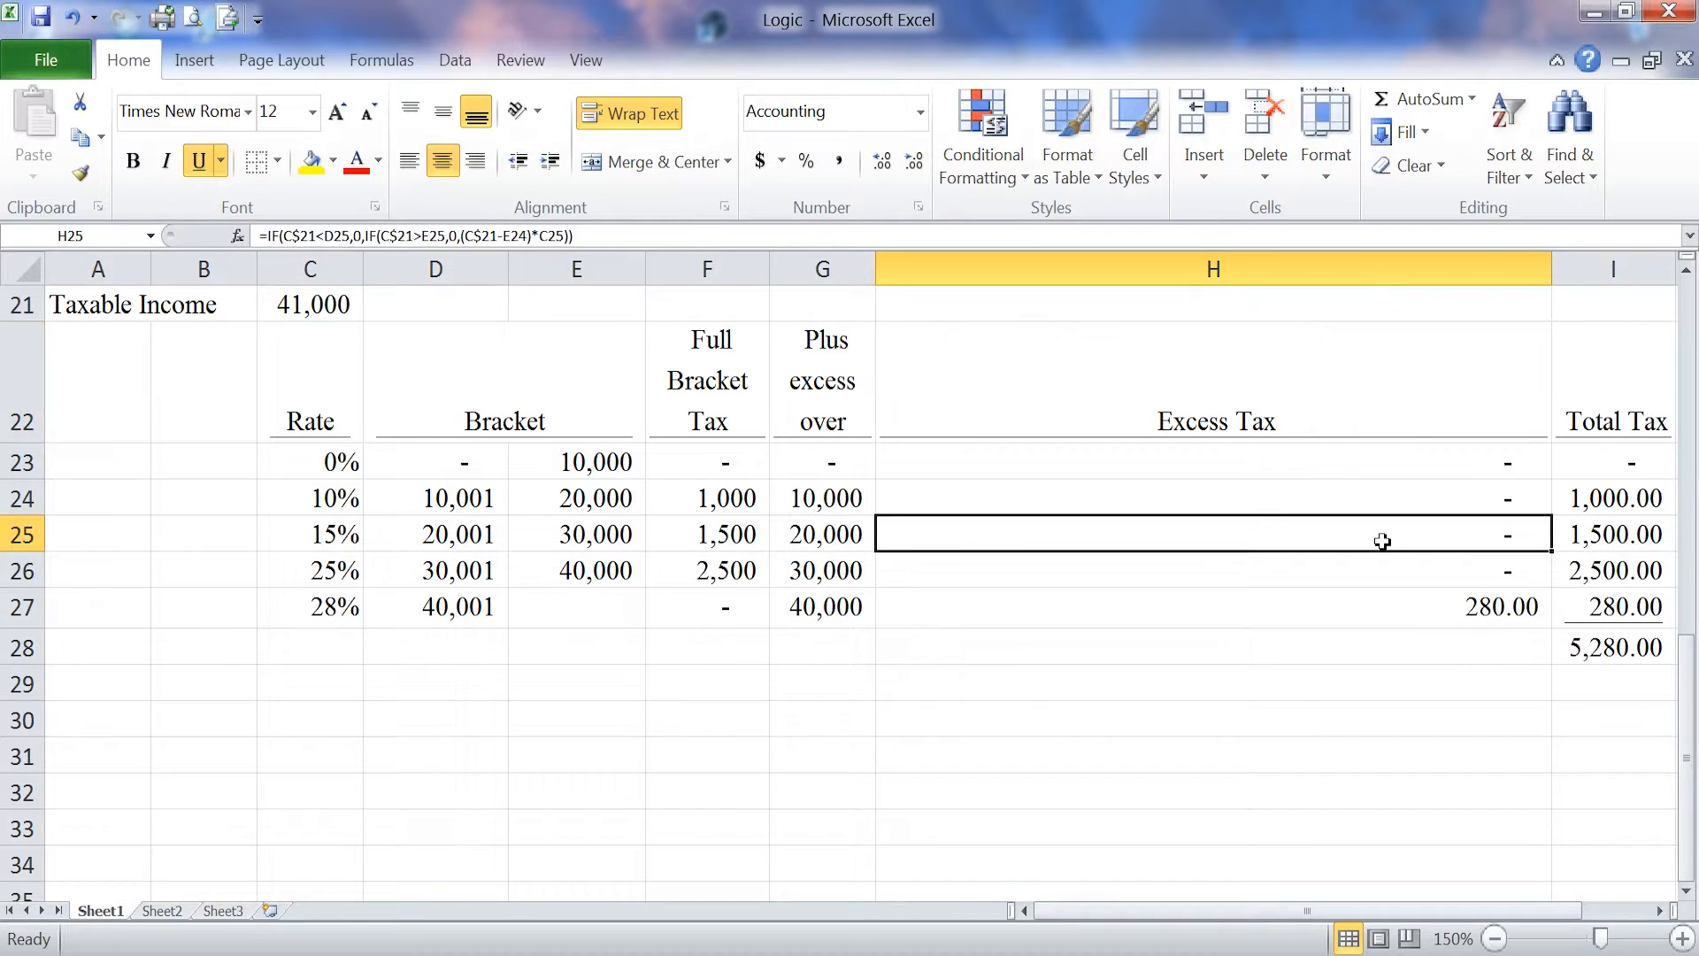
{"action": "double_click", "coordinate": [397, 236]}
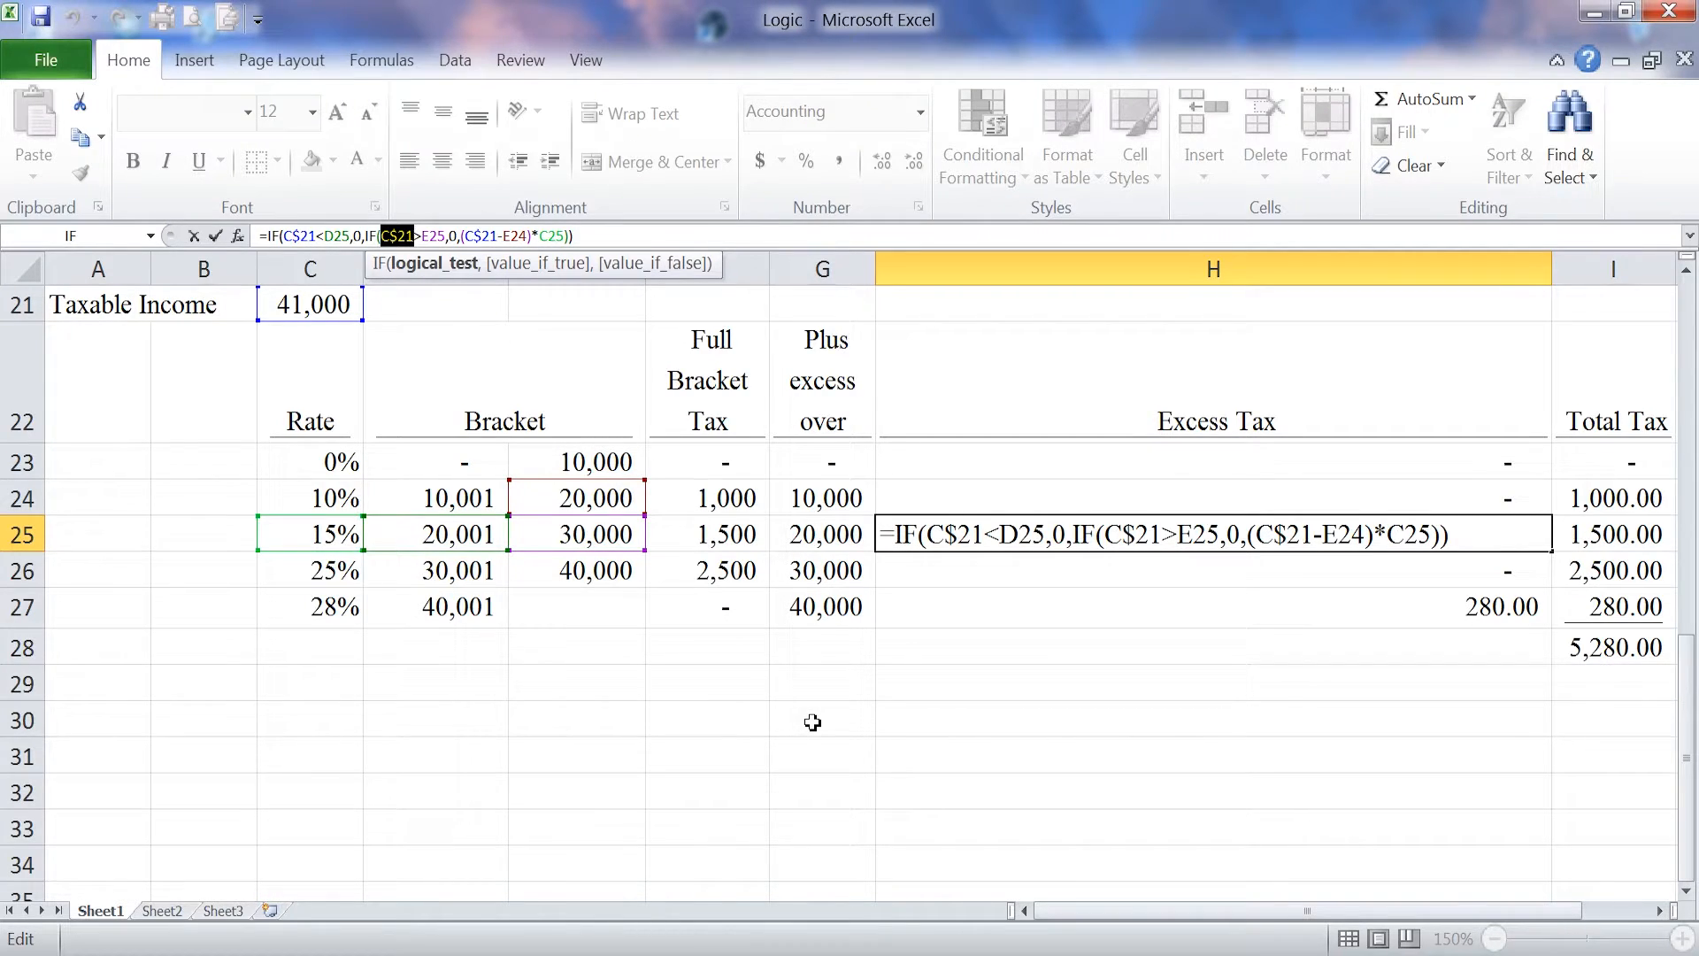
{"action": "key", "text": "Return"}
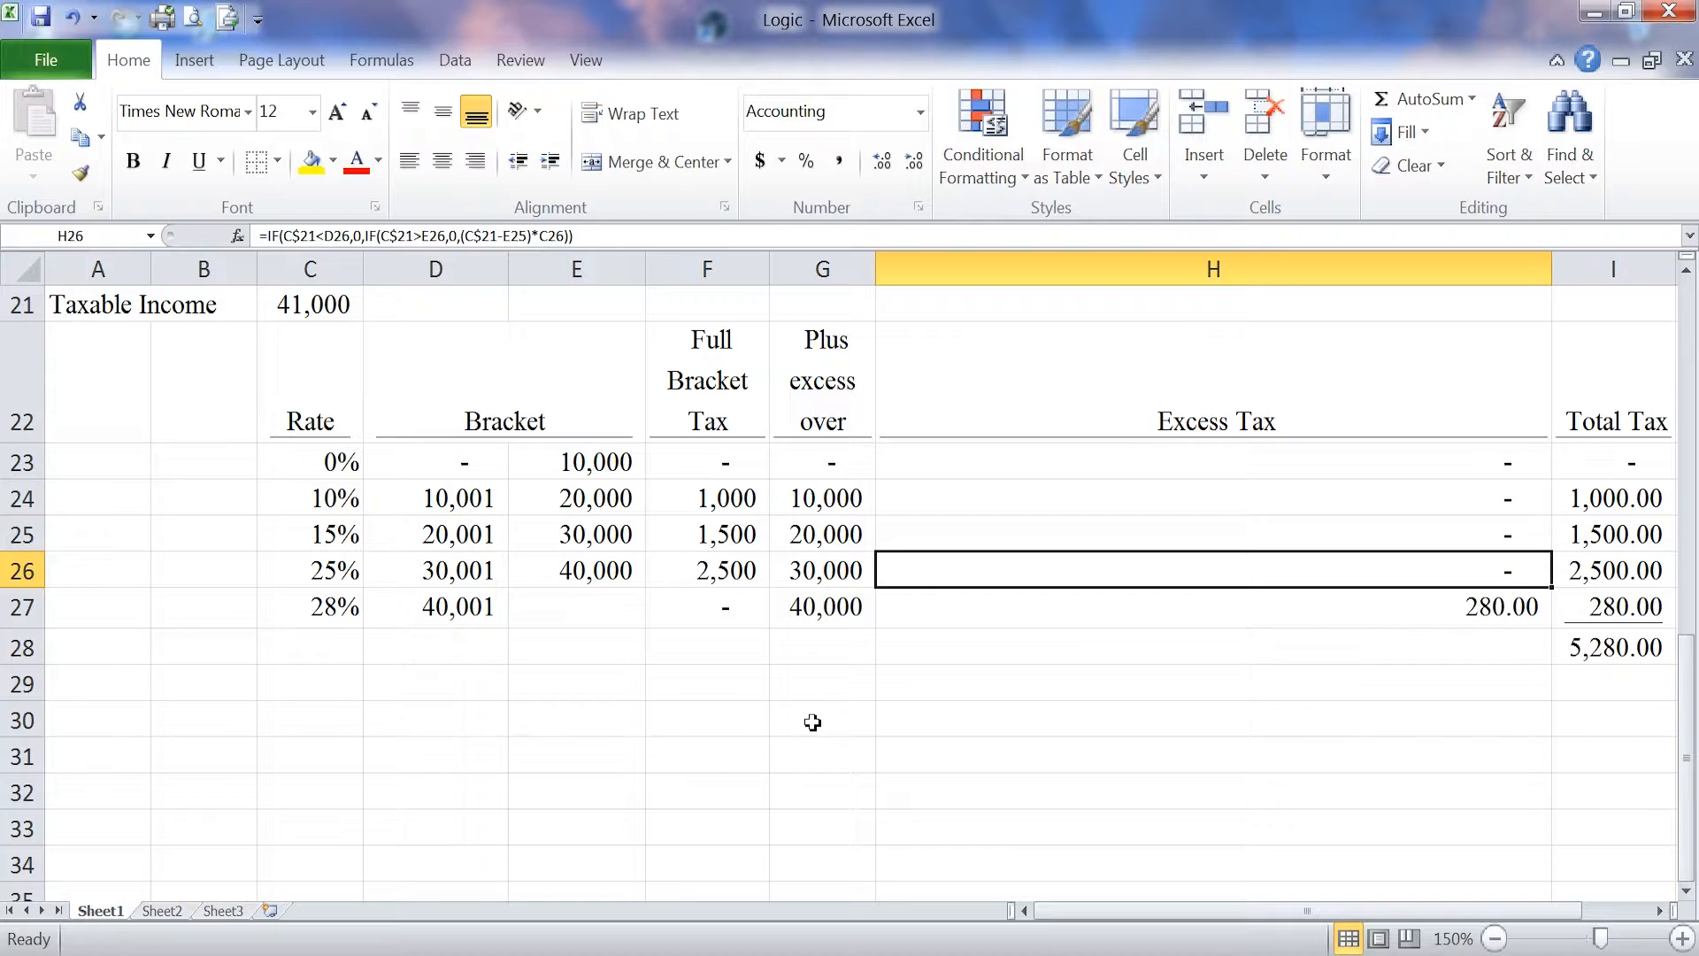
Step: Shrink the Excess Tax column to a narrow width and check the 15% bracket's Total Tax formula in I25
{"action": "left_click", "coordinate": [1640, 542]}
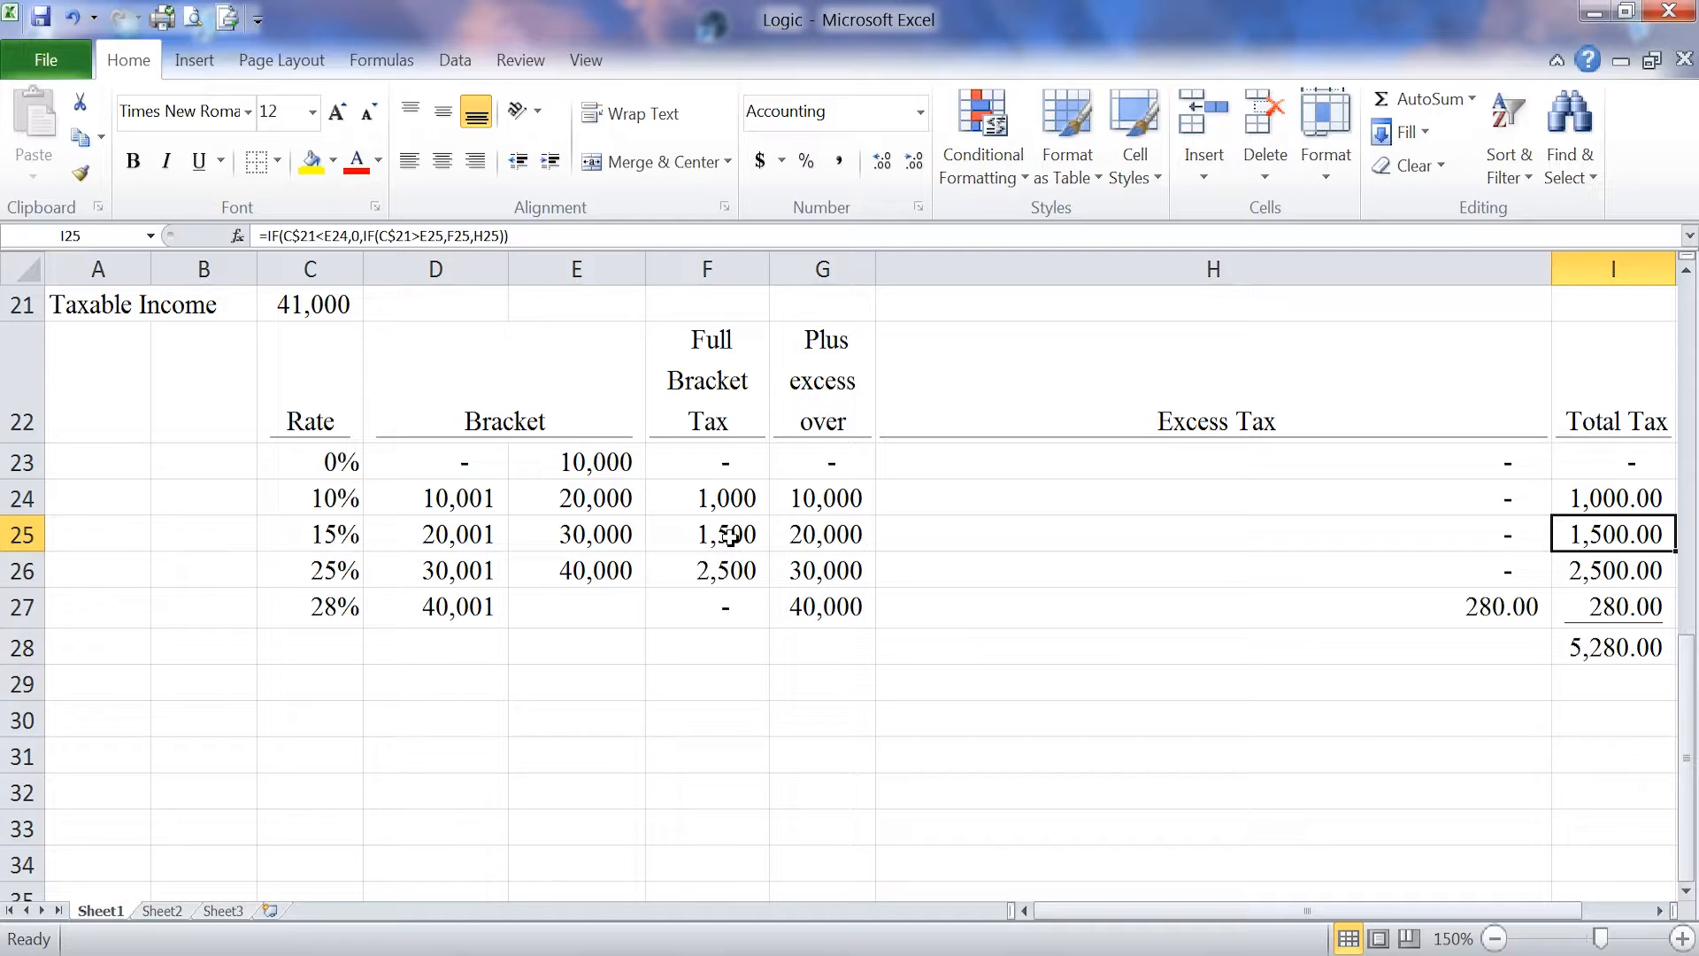
{"action": "left_click_drag", "start_coordinate": [1552, 269], "coordinate": [986, 276]}
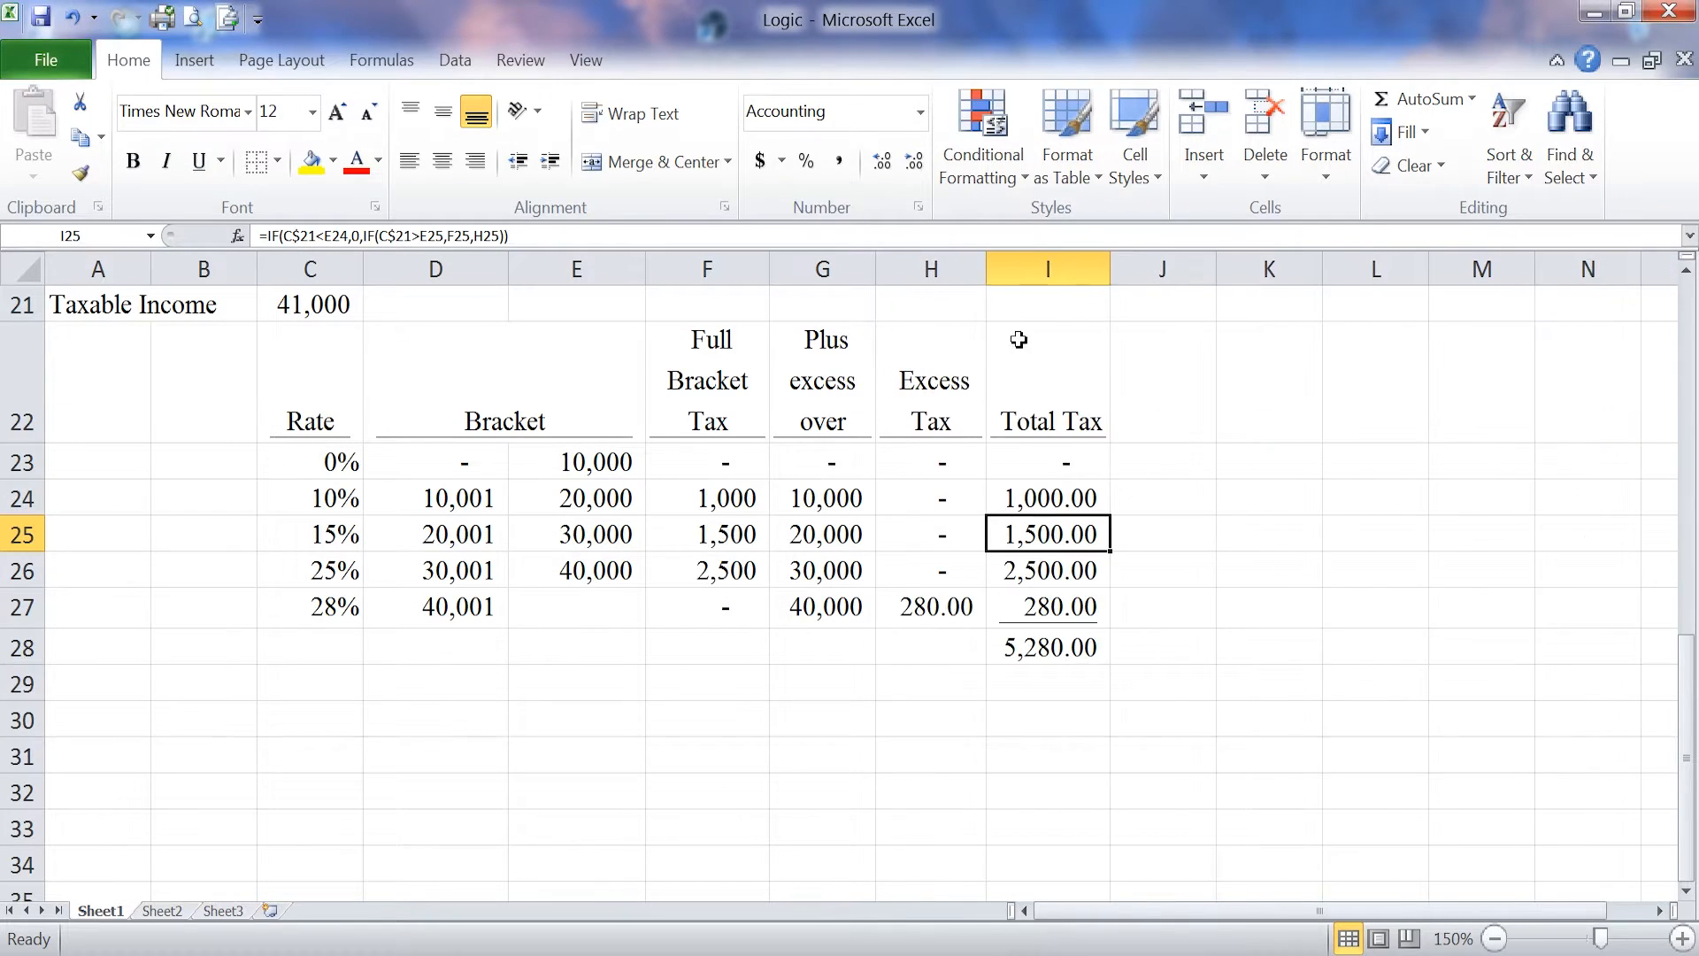
{"action": "left_click", "coordinate": [515, 237]}
{"action": "left_click", "coordinate": [1252, 496]}
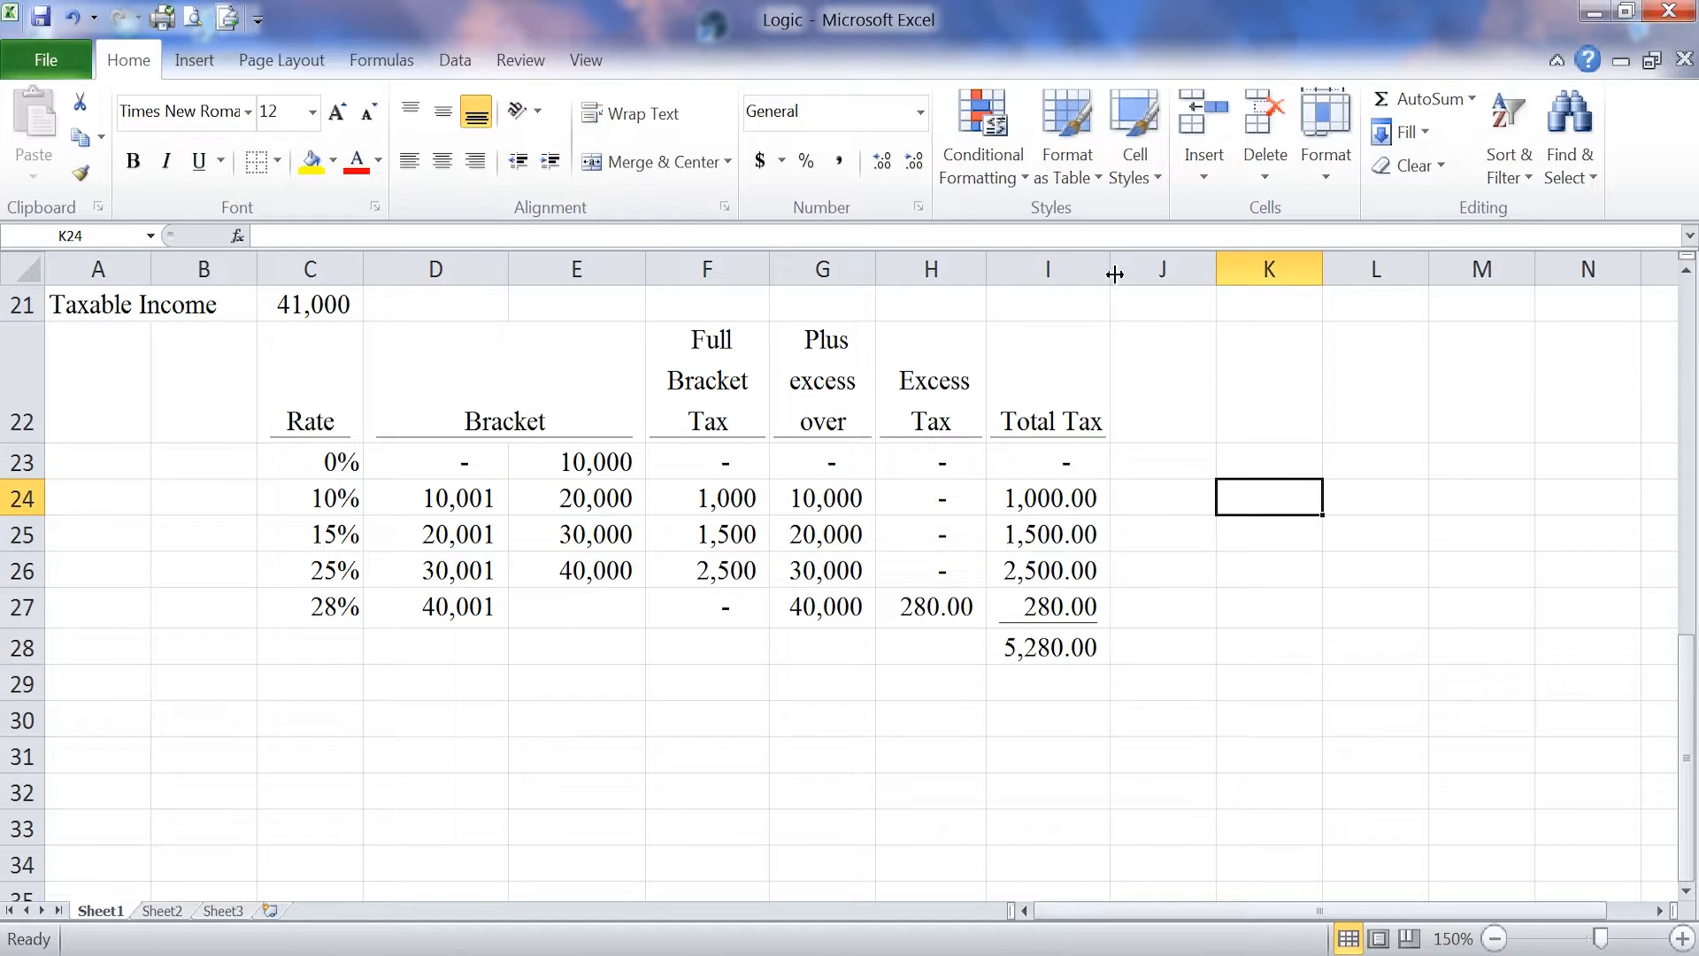
Step: Widen the Total Tax column temporarily to examine the cell references of the nested IF formula in I25
{"action": "left_click_drag", "start_coordinate": [1114, 275], "coordinate": [1664, 329]}
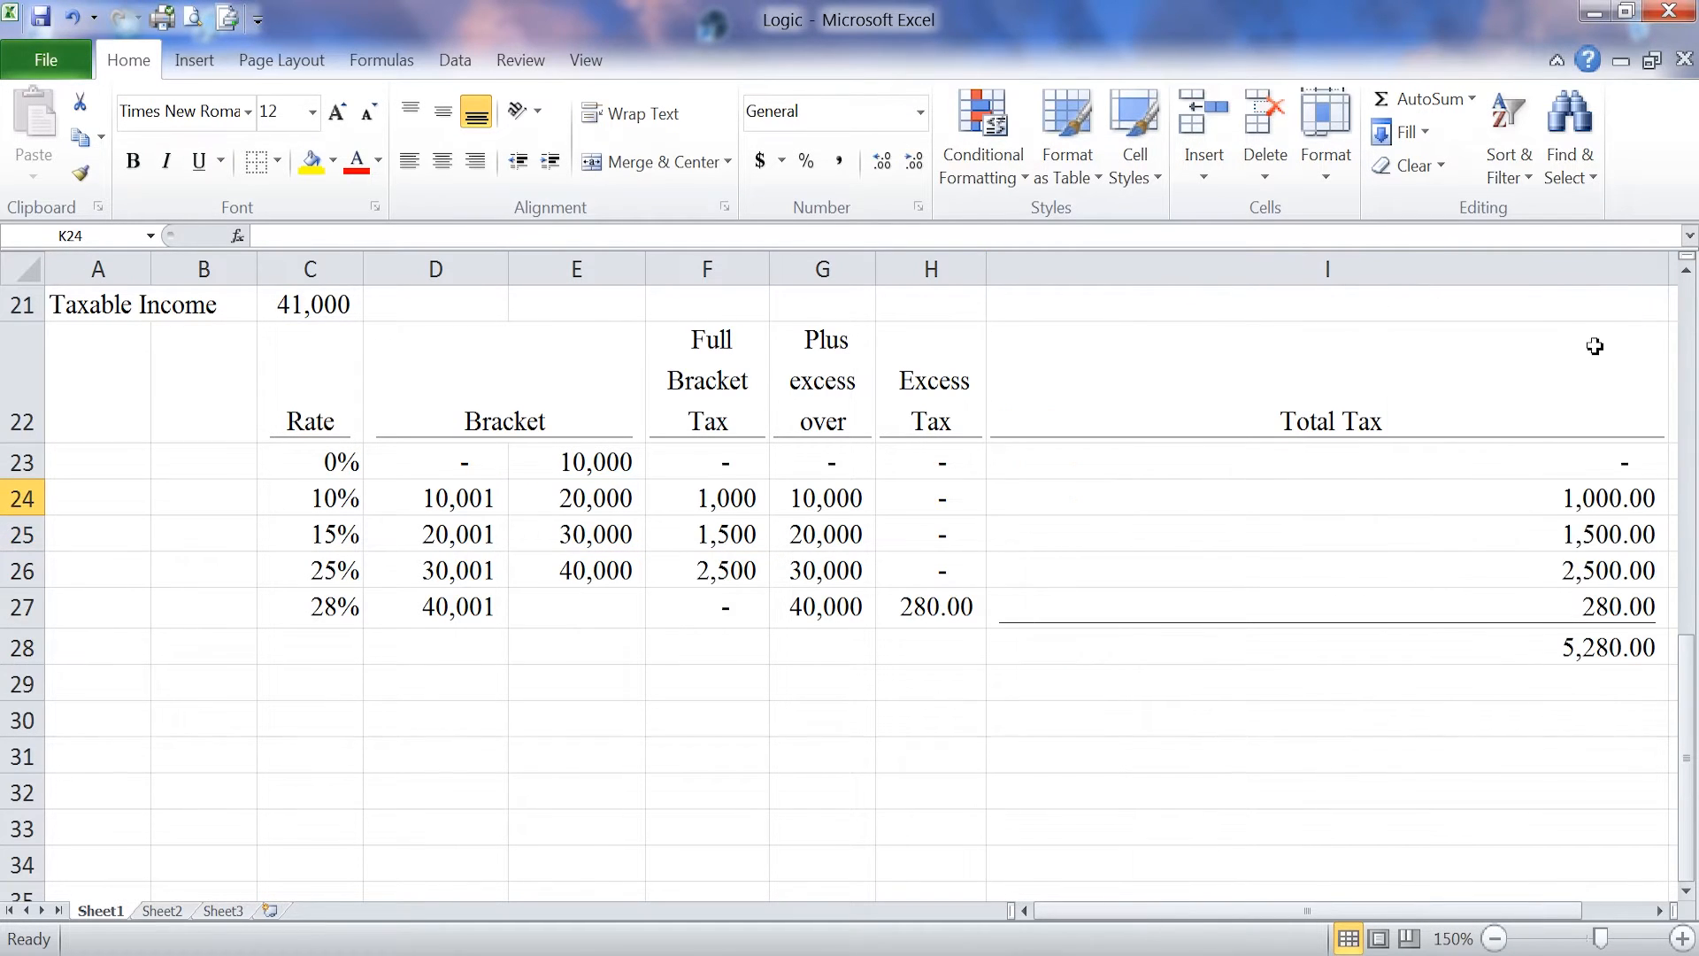
{"action": "left_click", "coordinate": [1556, 540]}
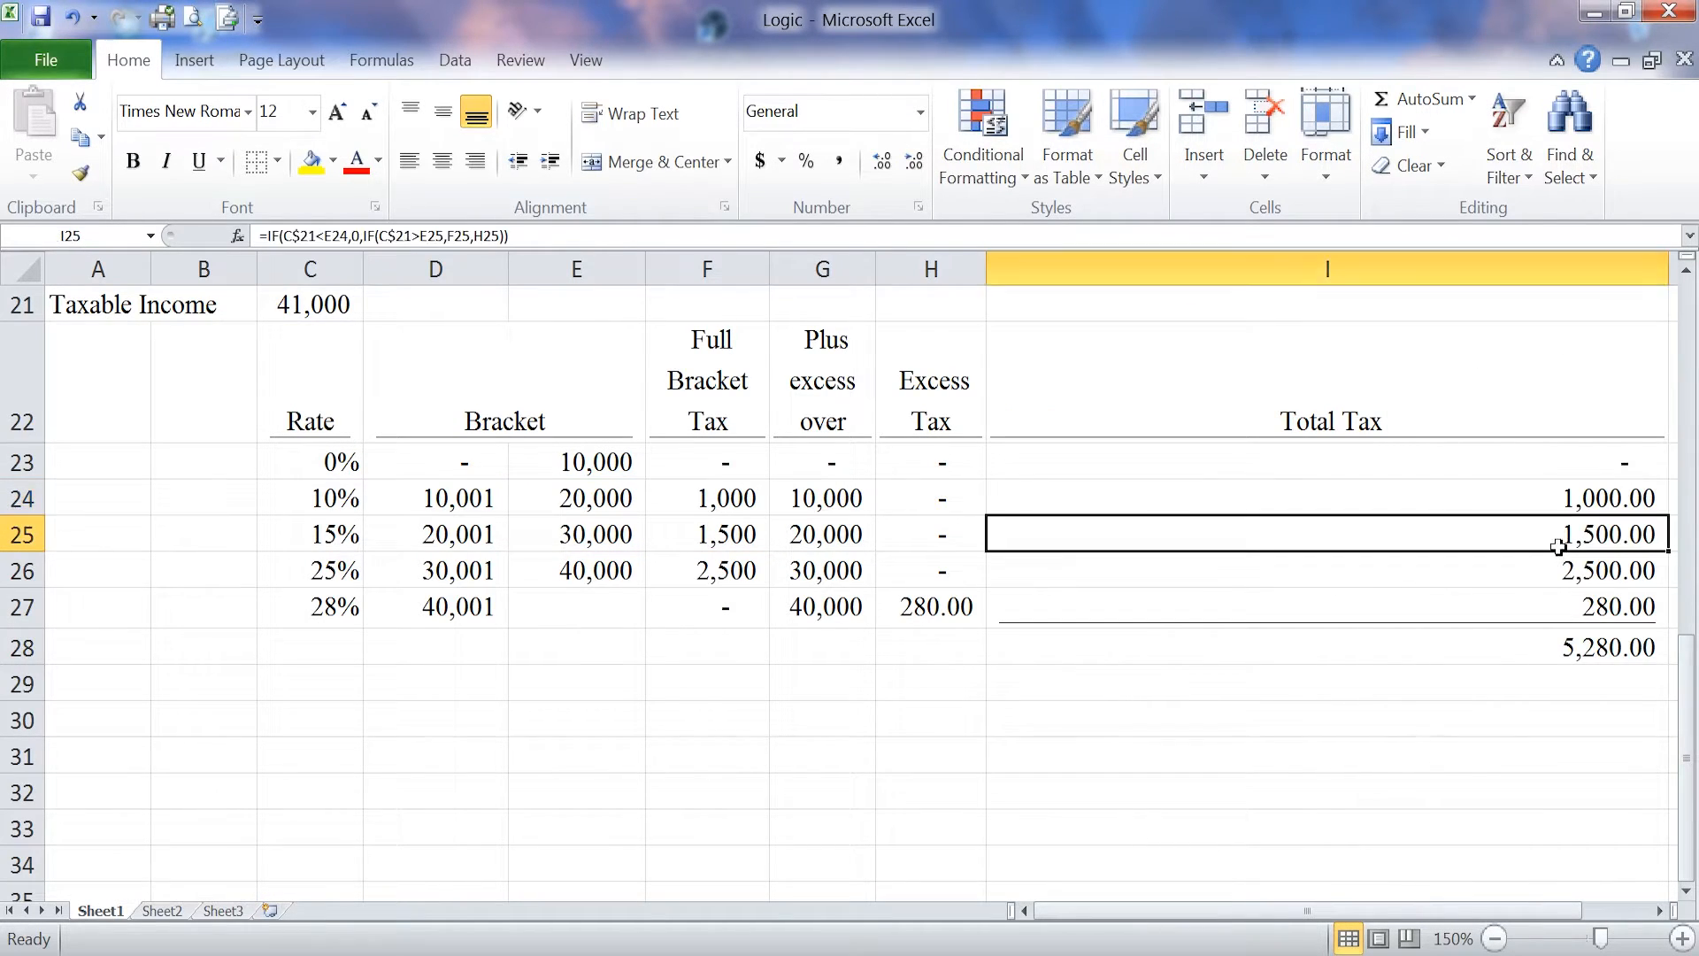
{"action": "left_click", "coordinate": [564, 237]}
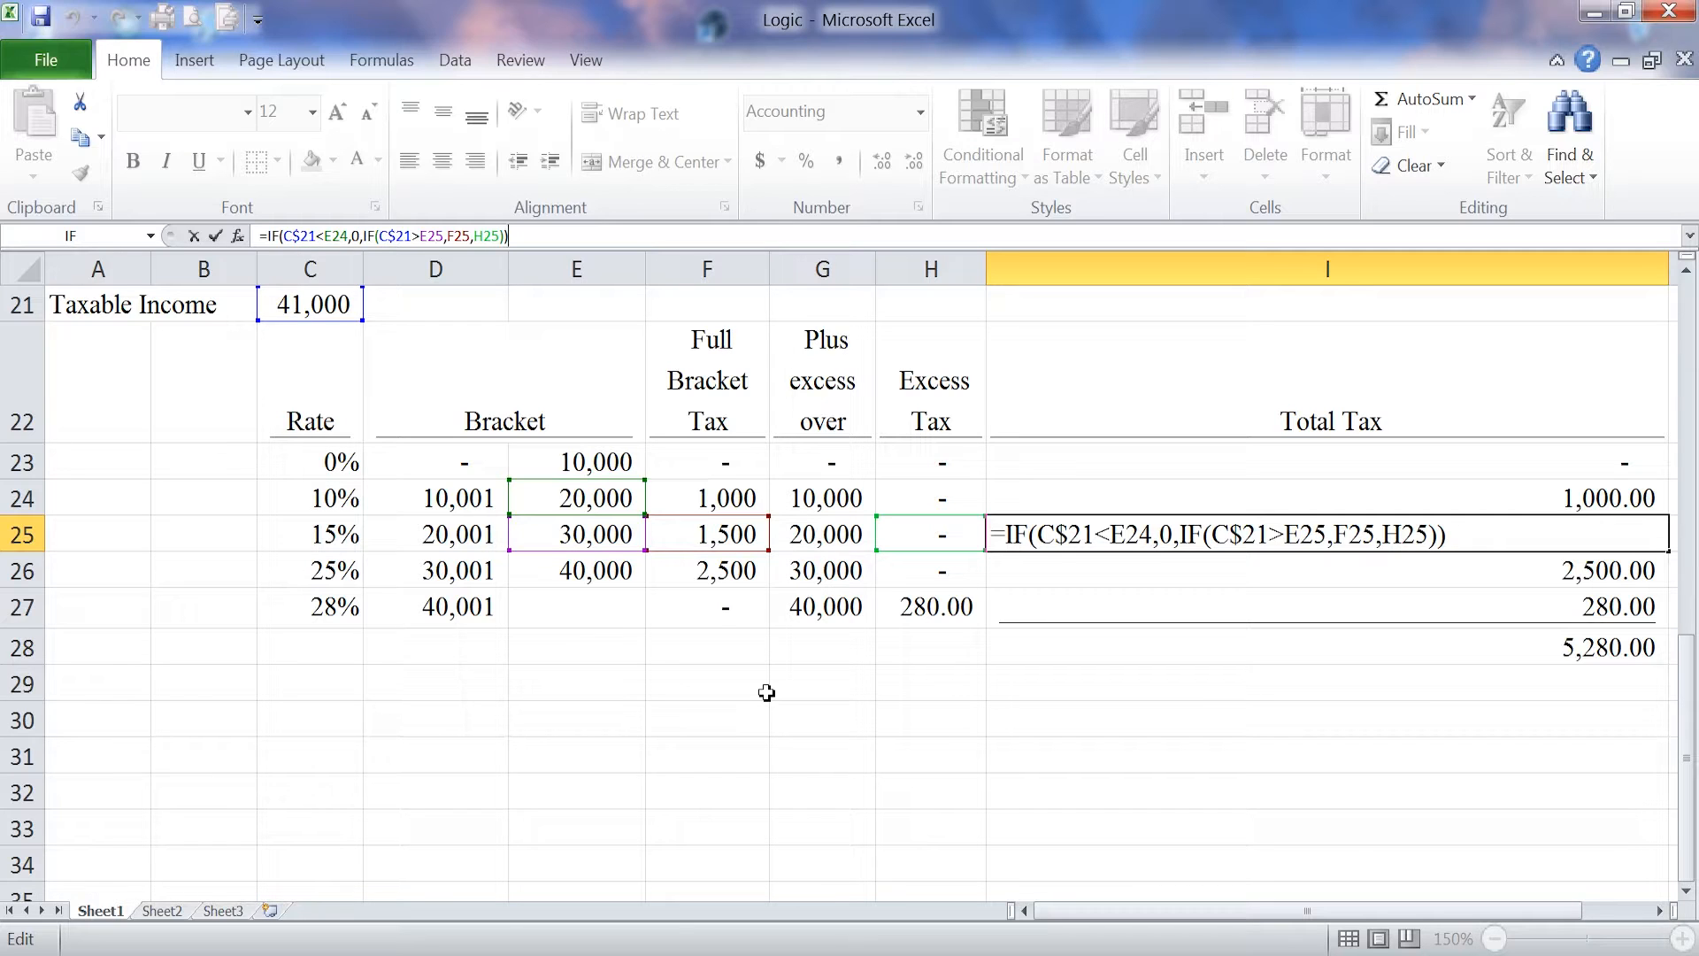
{"action": "key", "text": "Return"}
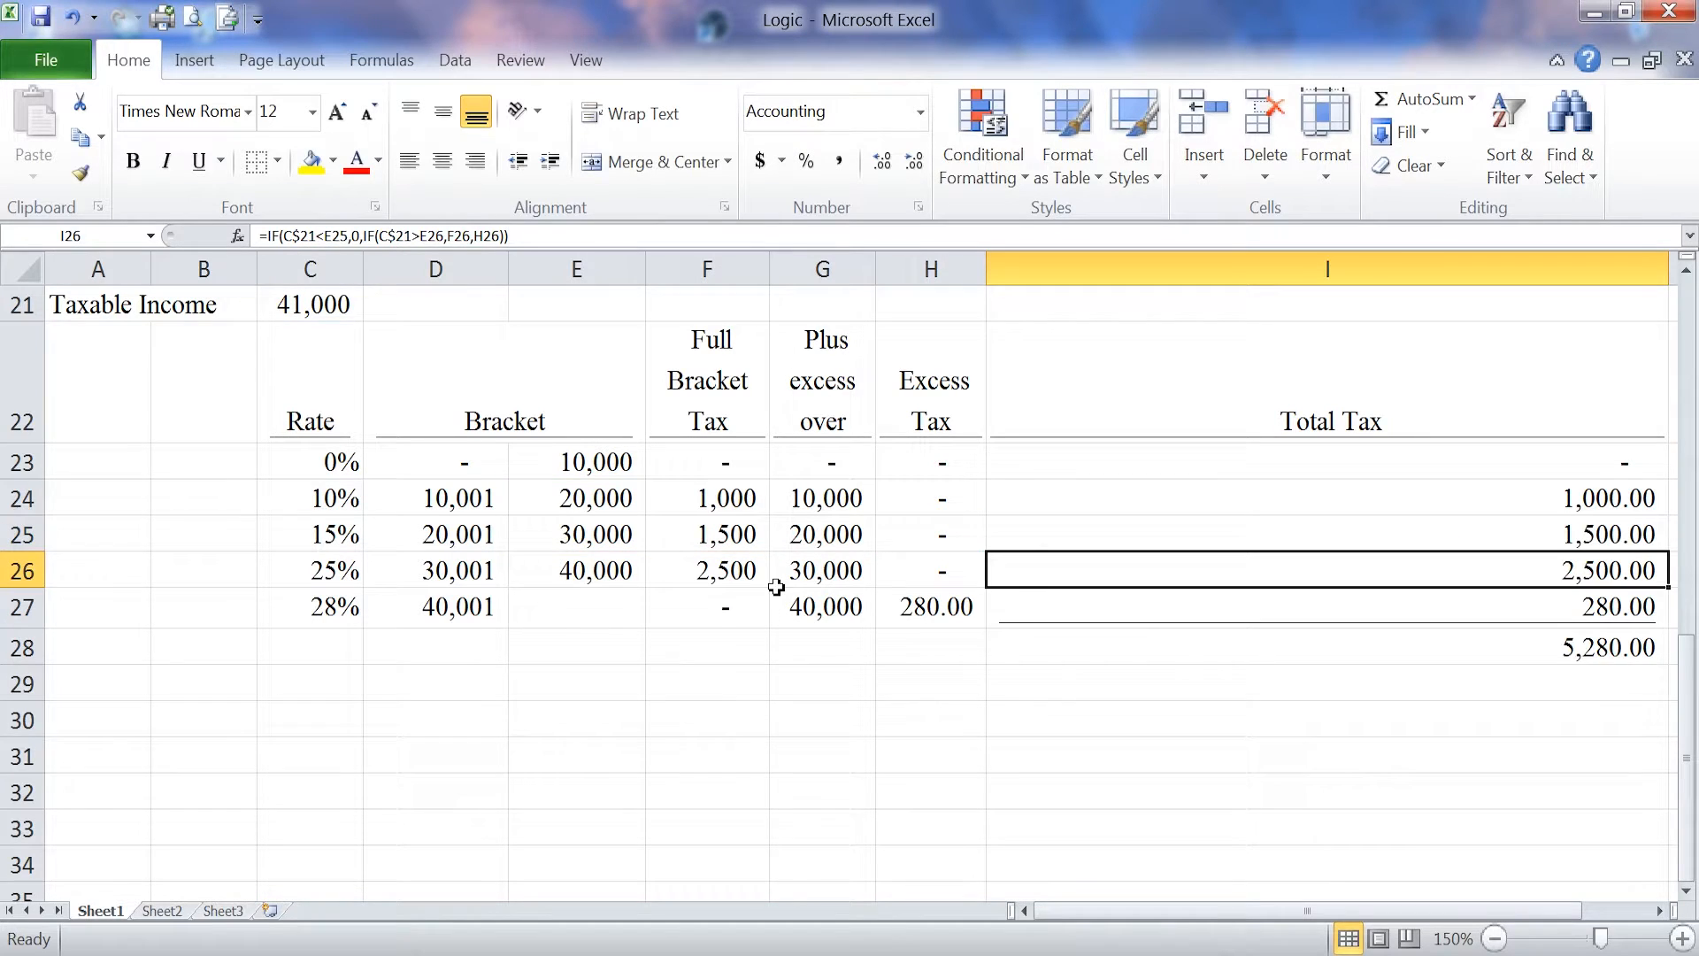
{"action": "left_click", "coordinate": [1484, 536]}
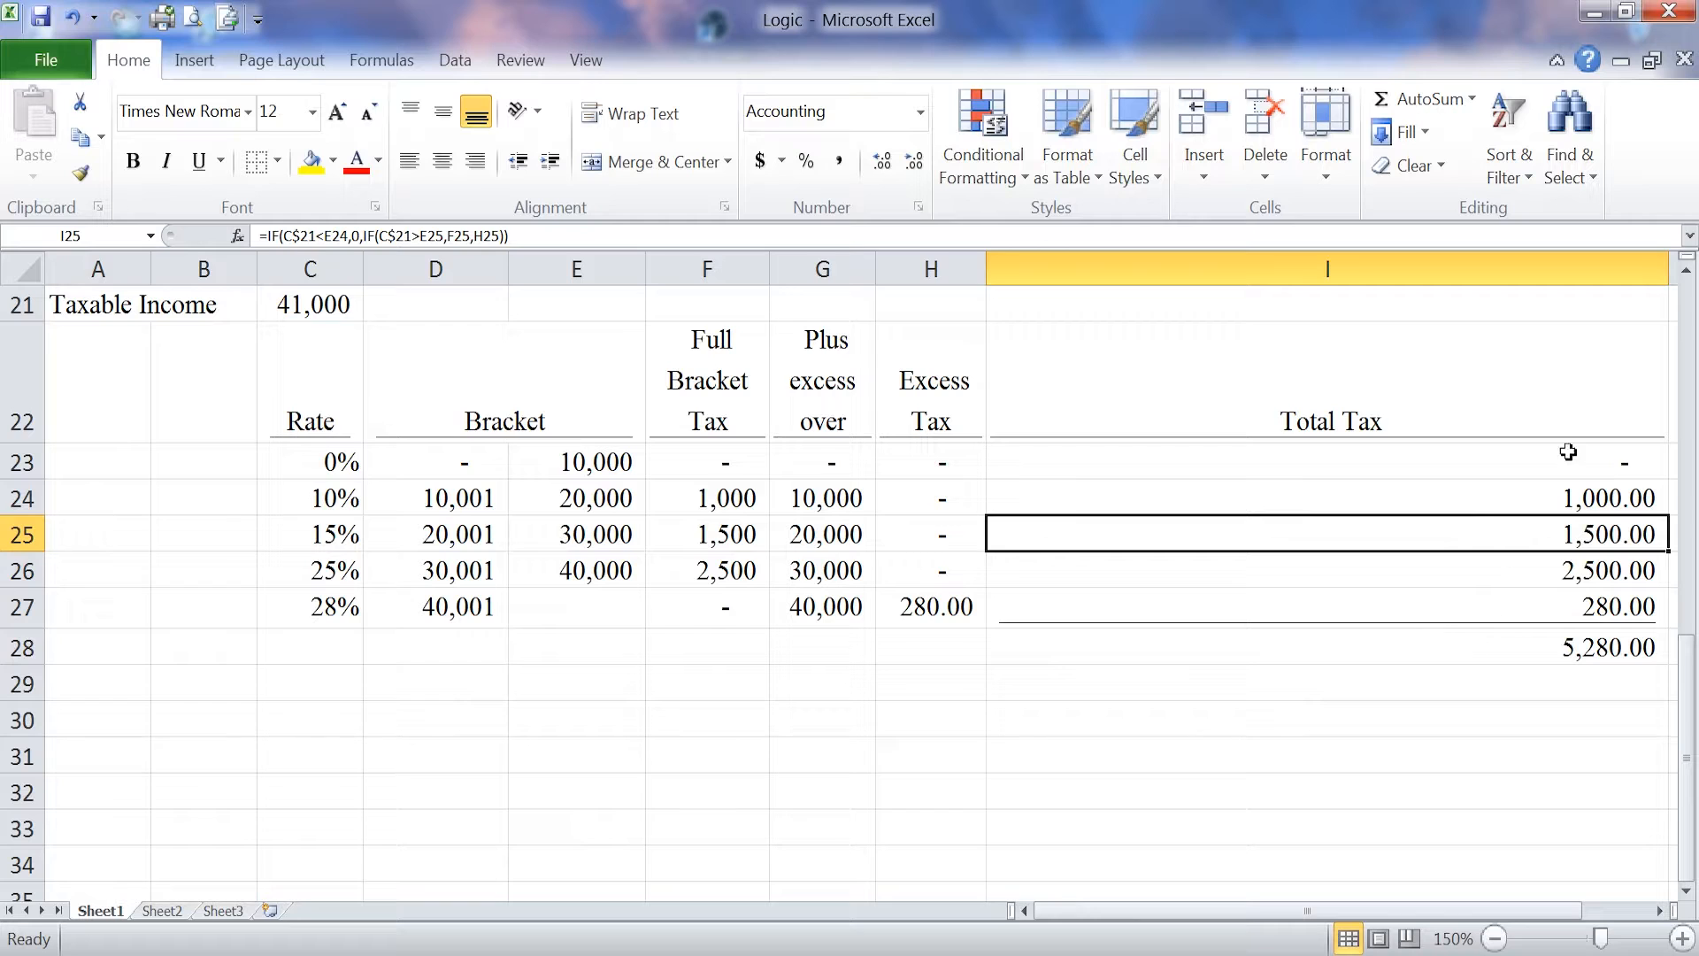
{"action": "left_click_drag", "start_coordinate": [1669, 267], "coordinate": [1181, 308]}
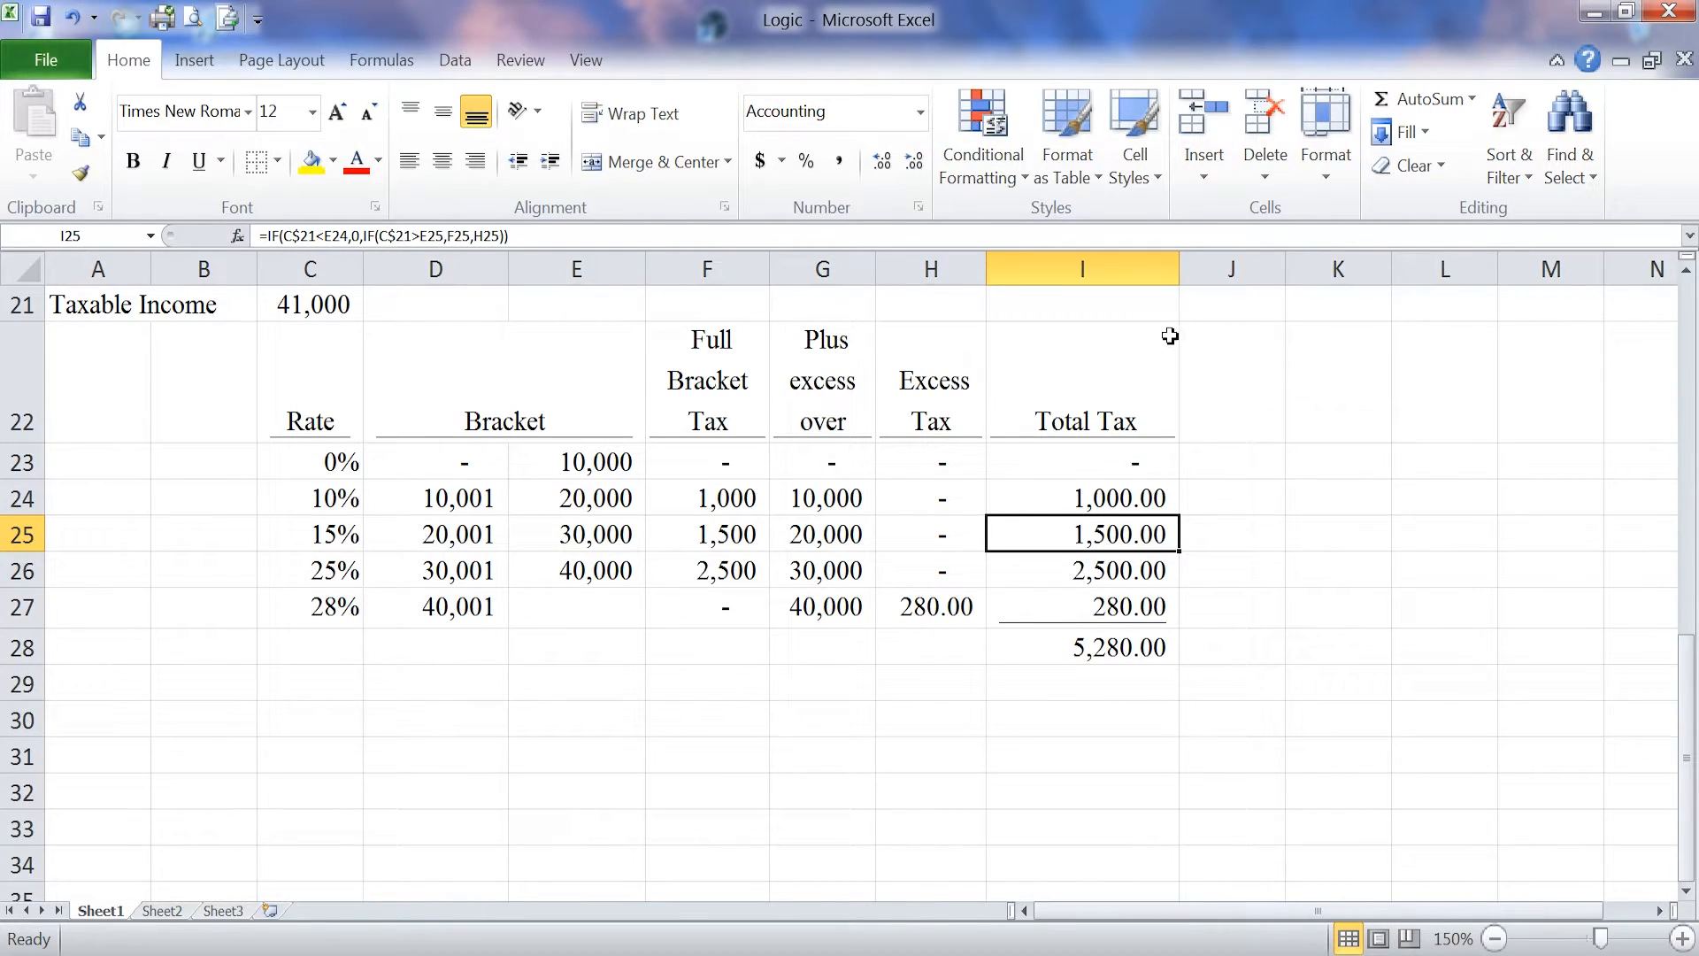
Step: Check the Excess Tax formulas in H27 and H26, and set the taxable income in C21 to 31,000
{"action": "left_click", "coordinate": [938, 611]}
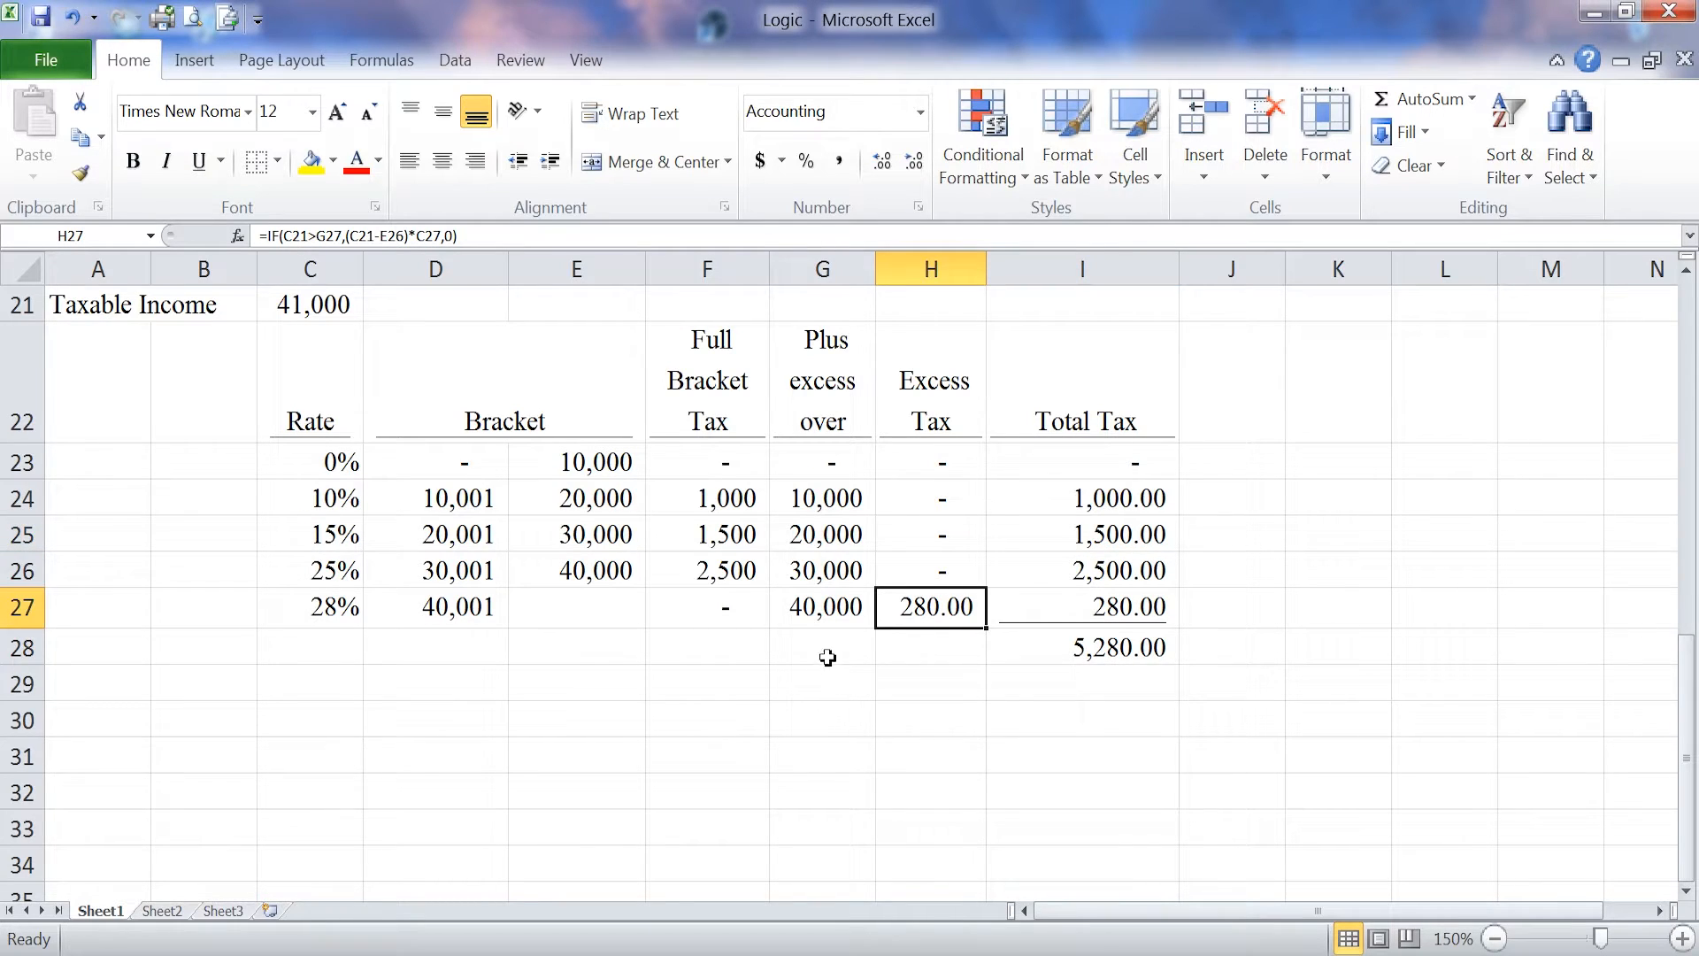
{"action": "left_click", "coordinate": [906, 574]}
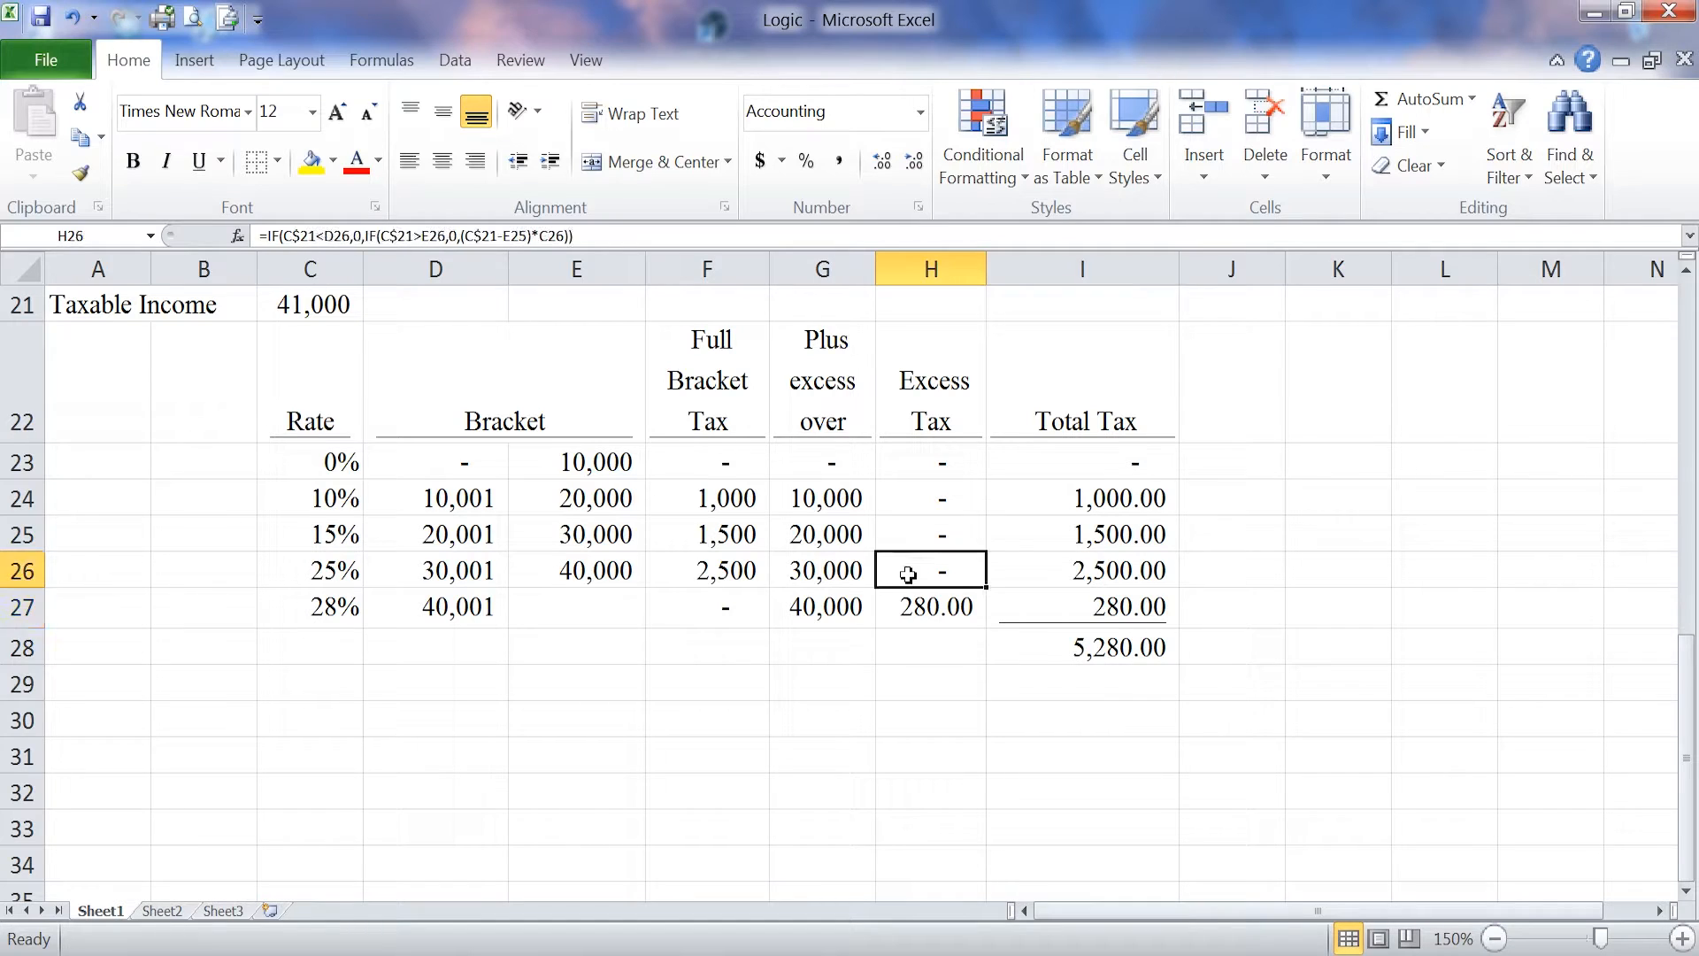
{"action": "left_click", "coordinate": [344, 306]}
{"action": "type", "text": "3"}
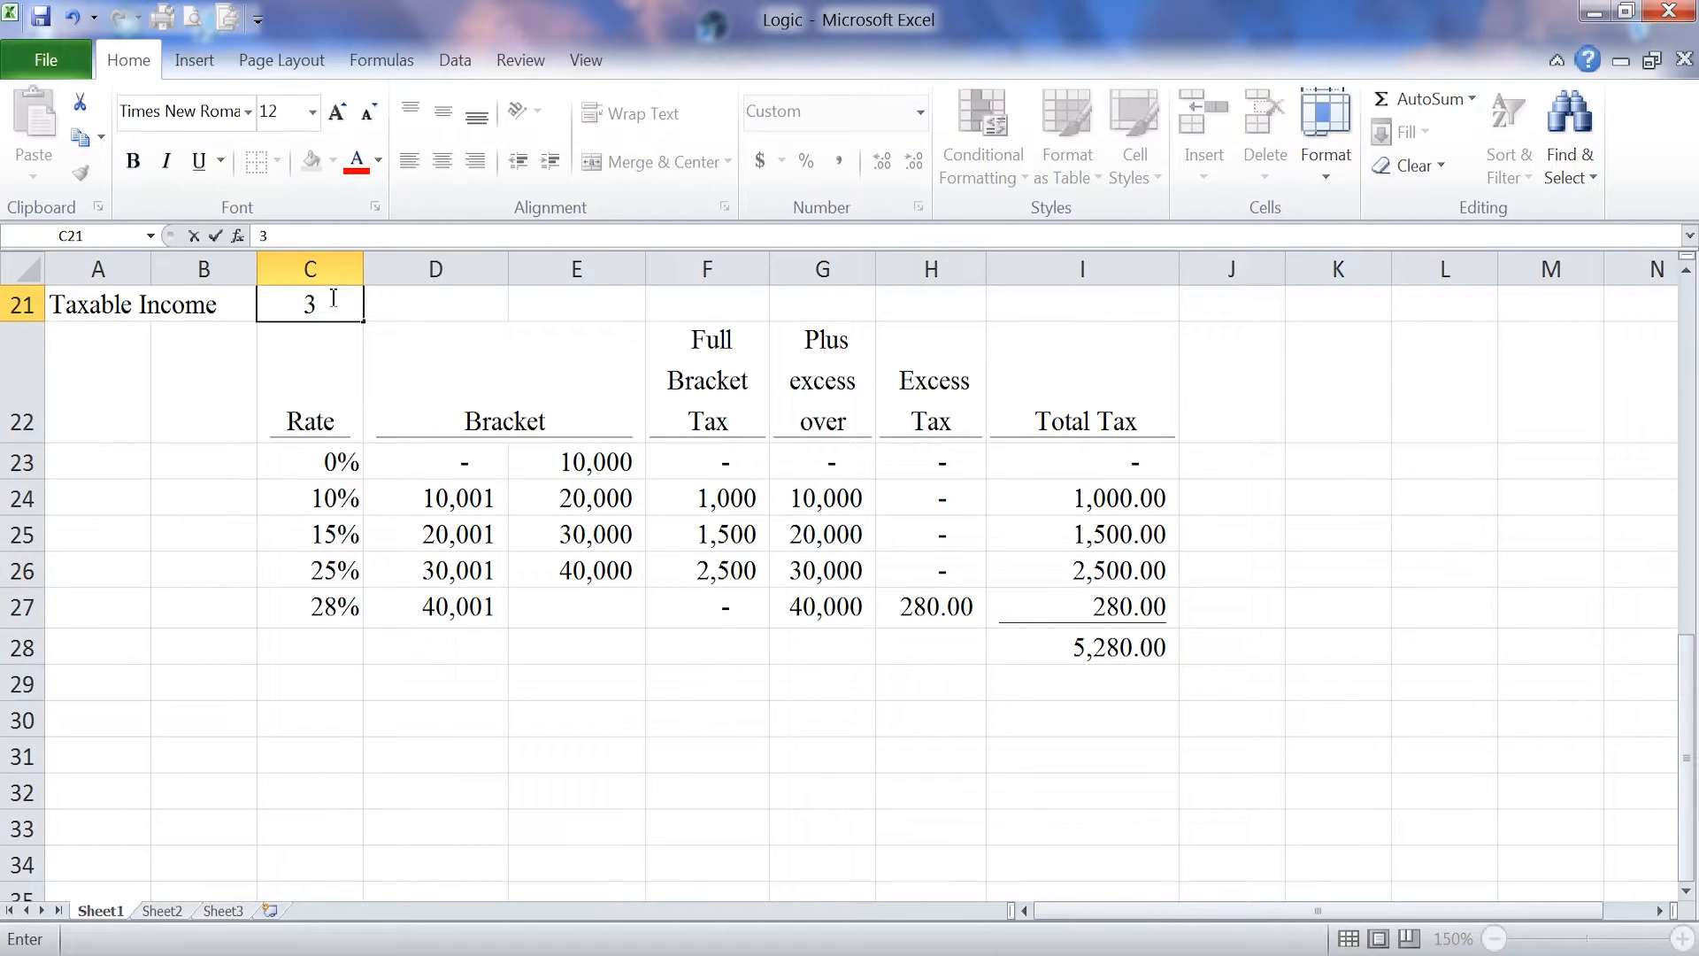
{"action": "type", "text": "1000"}
{"action": "key", "text": "Return"}
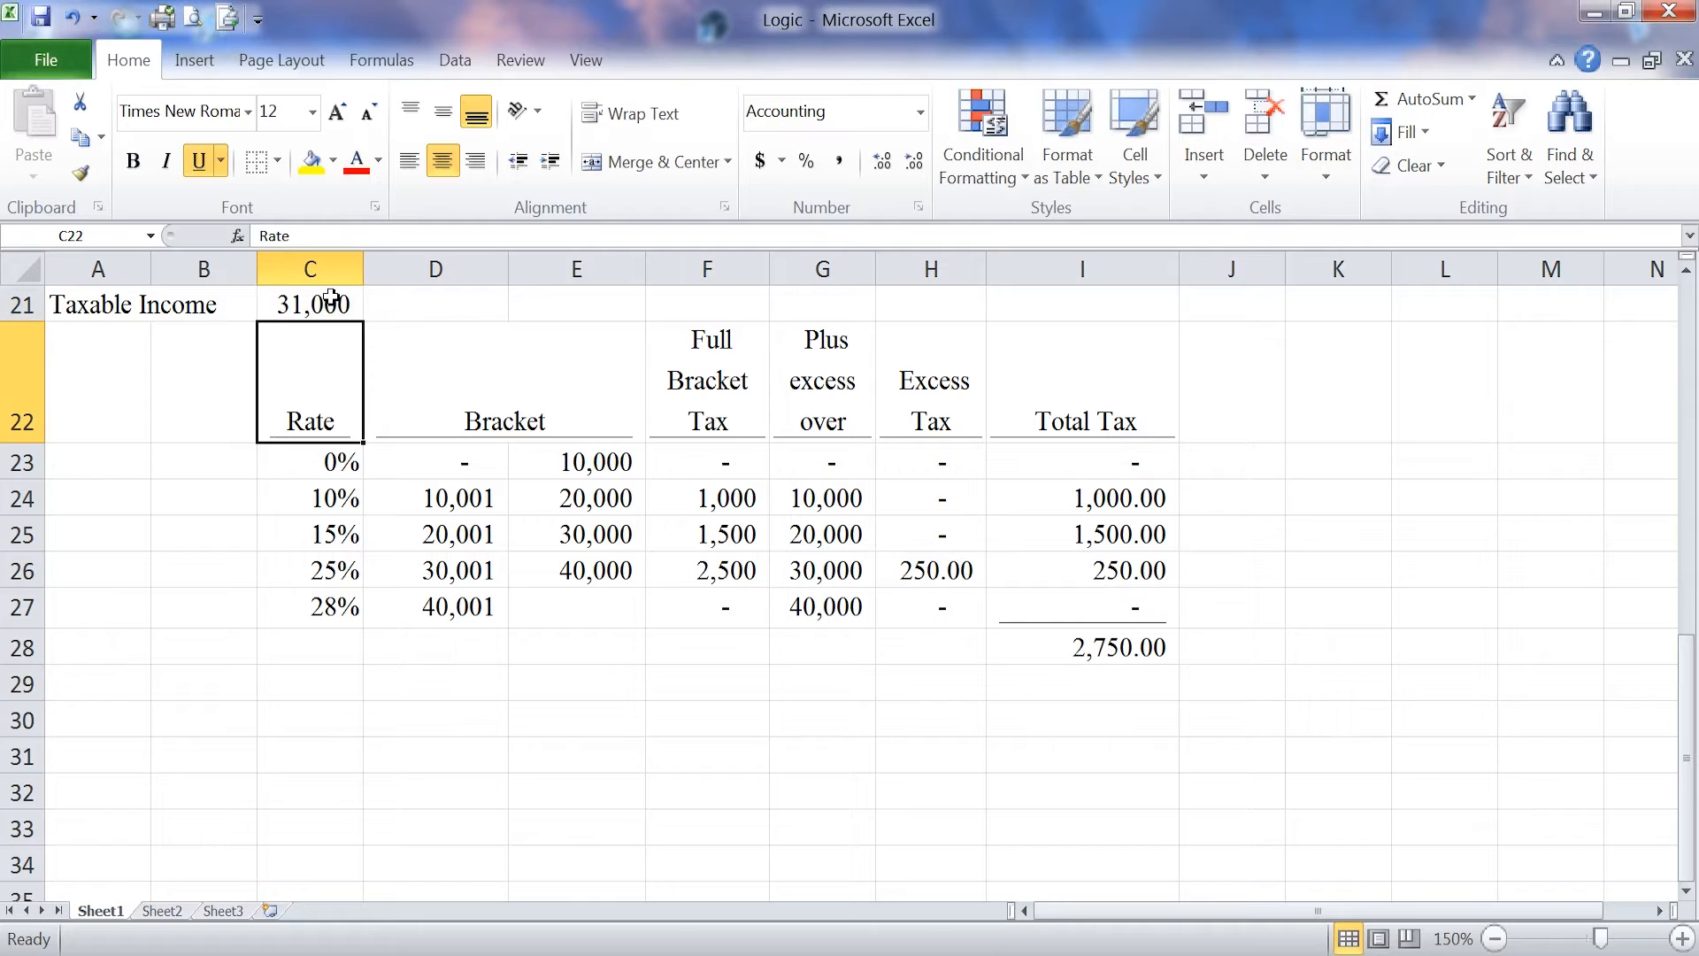
Step: Widen the Excess Tax column temporarily to examine the cell references of the 25% bracket's nested IF formula in H26
{"action": "left_click", "coordinate": [954, 580]}
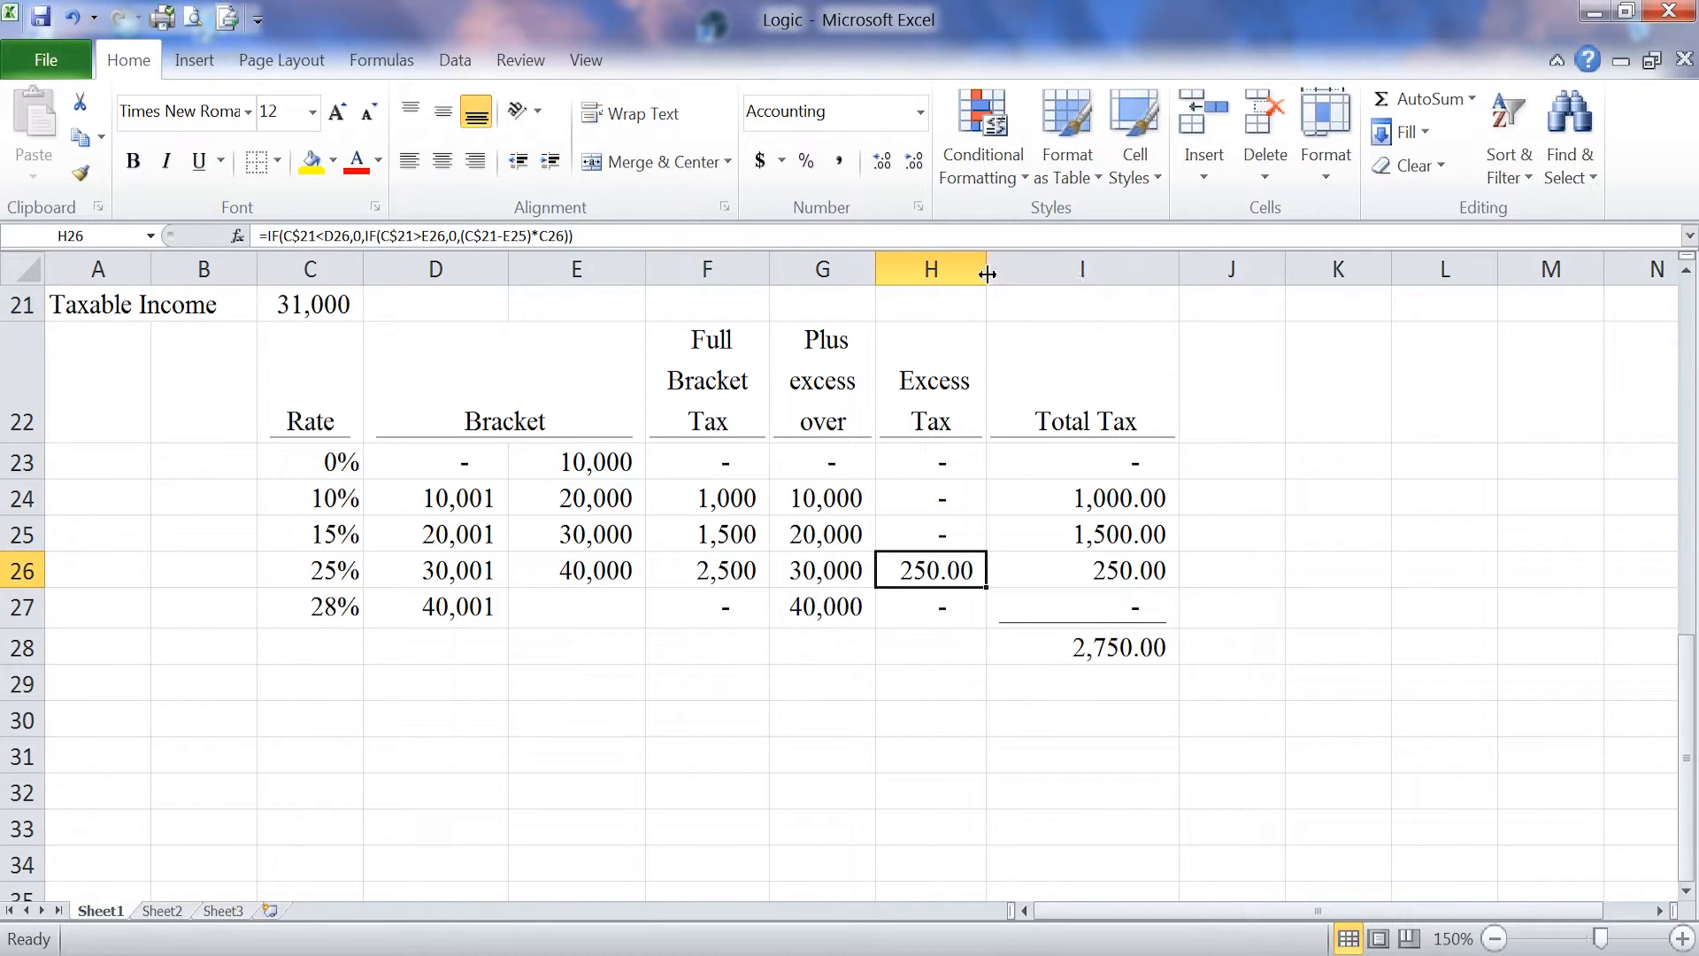
{"action": "left_click_drag", "start_coordinate": [986, 270], "coordinate": [1634, 271]}
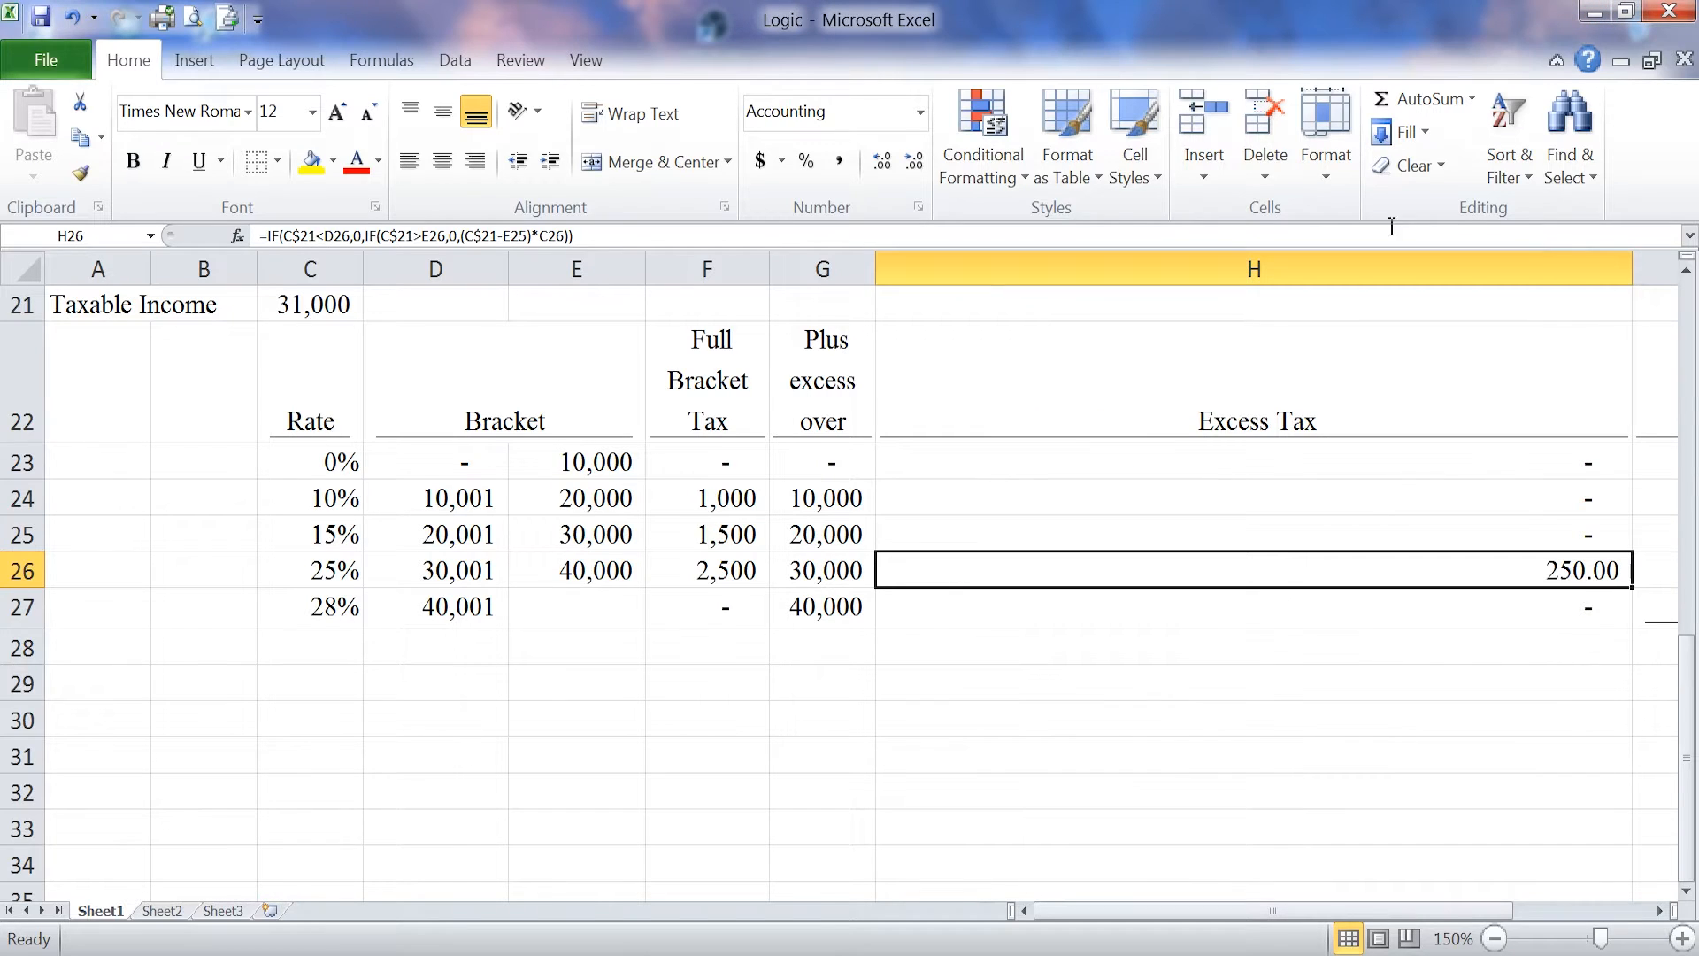
{"action": "left_click", "coordinate": [635, 231]}
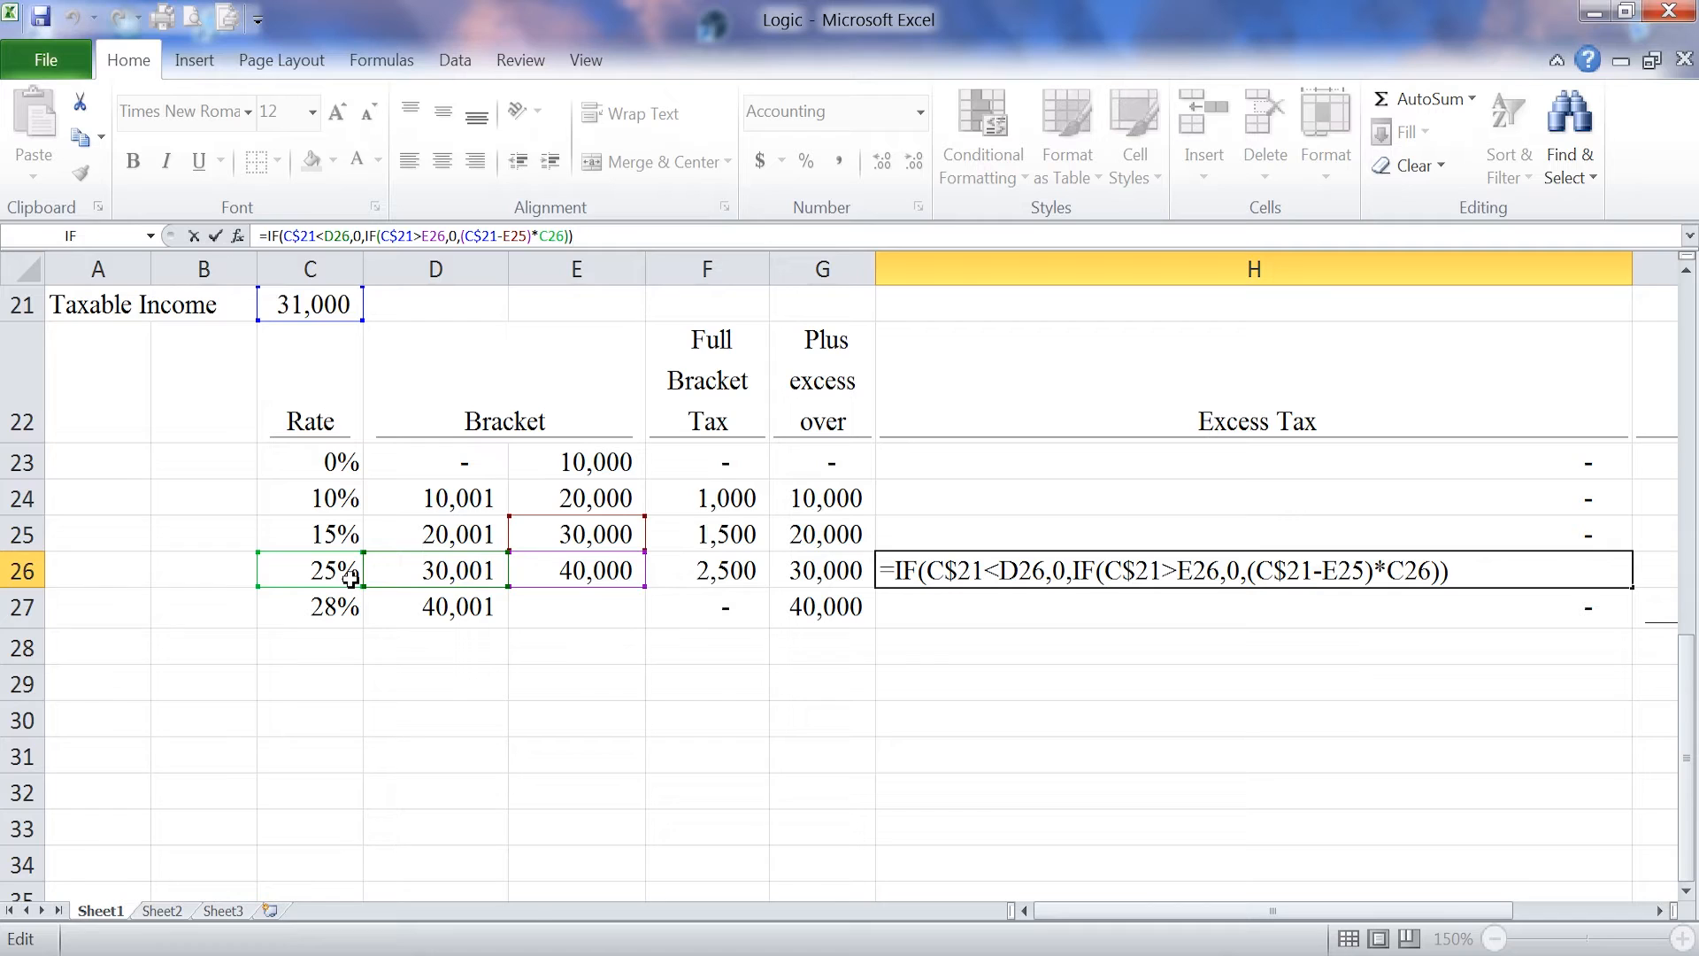
{"action": "left_click", "coordinate": [1301, 649]}
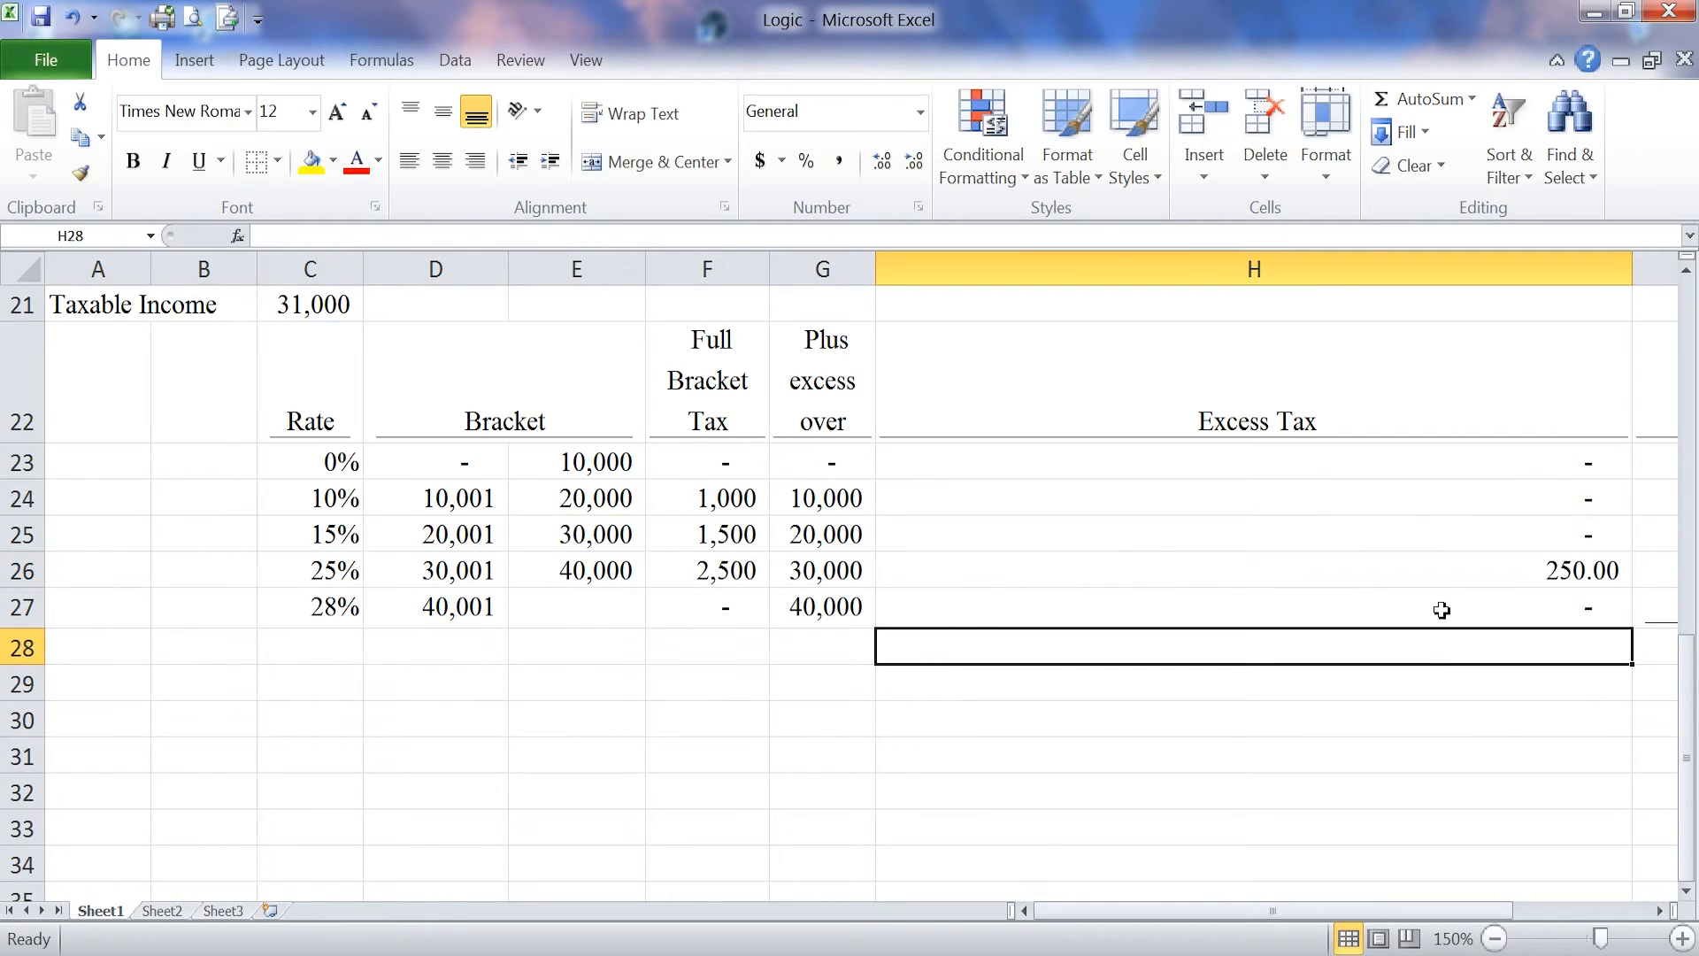
{"action": "left_click", "coordinate": [1512, 571]}
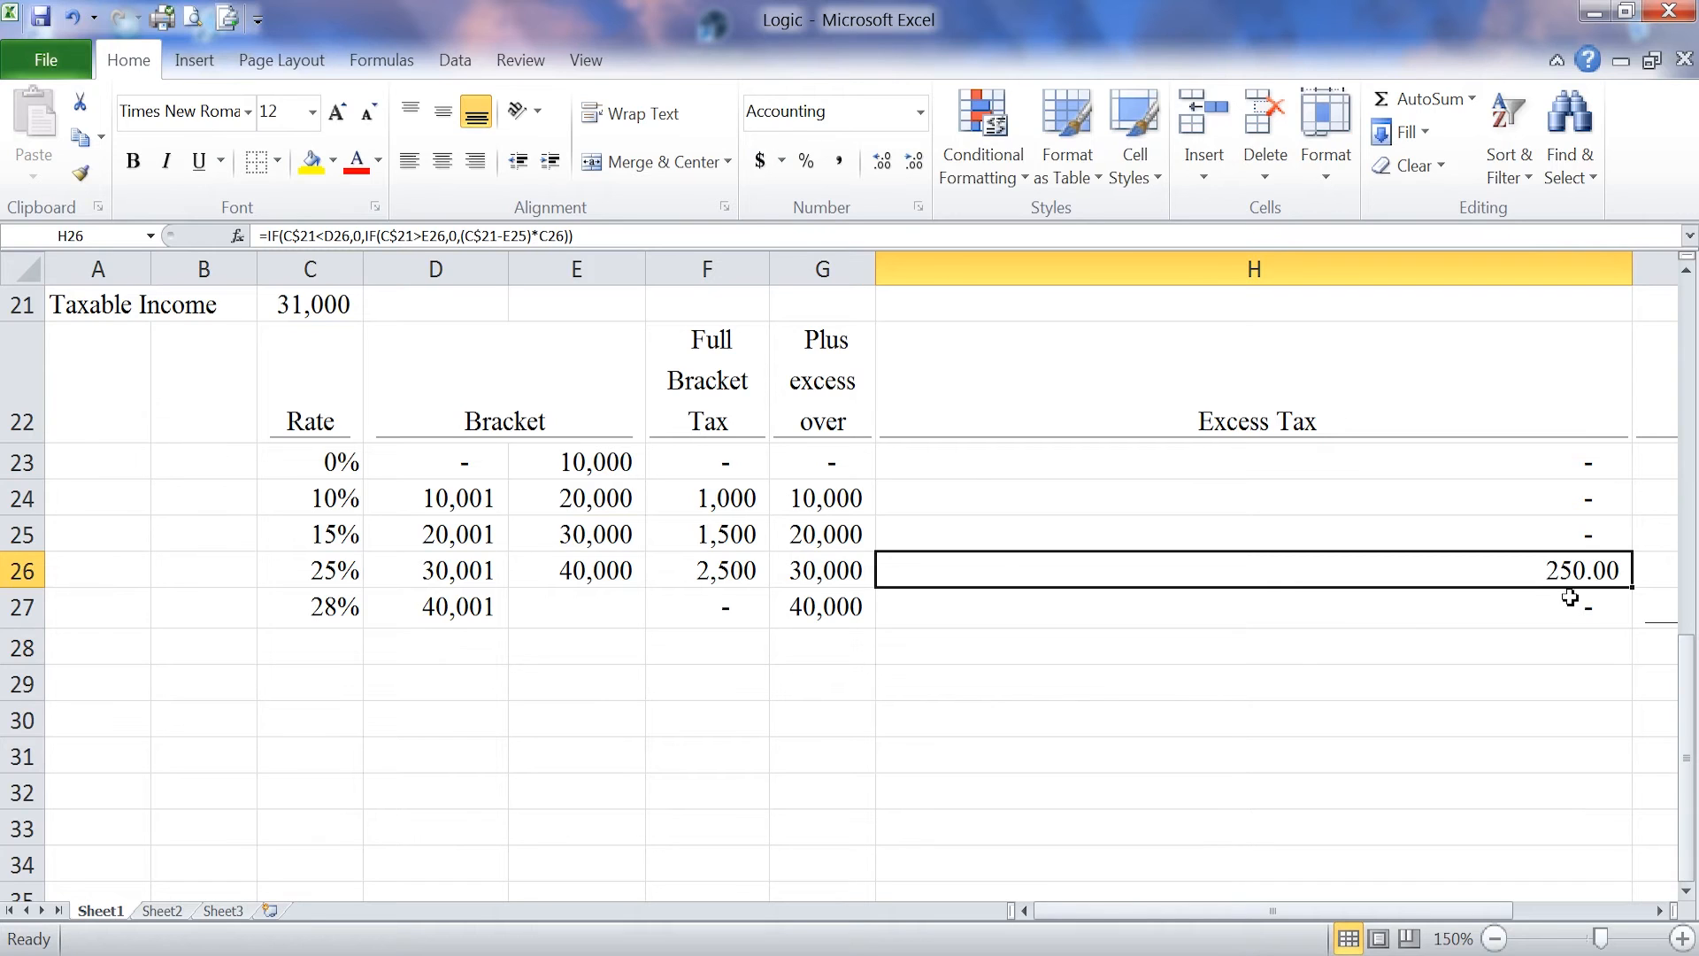
{"action": "left_click_drag", "start_coordinate": [1633, 269], "coordinate": [1002, 318]}
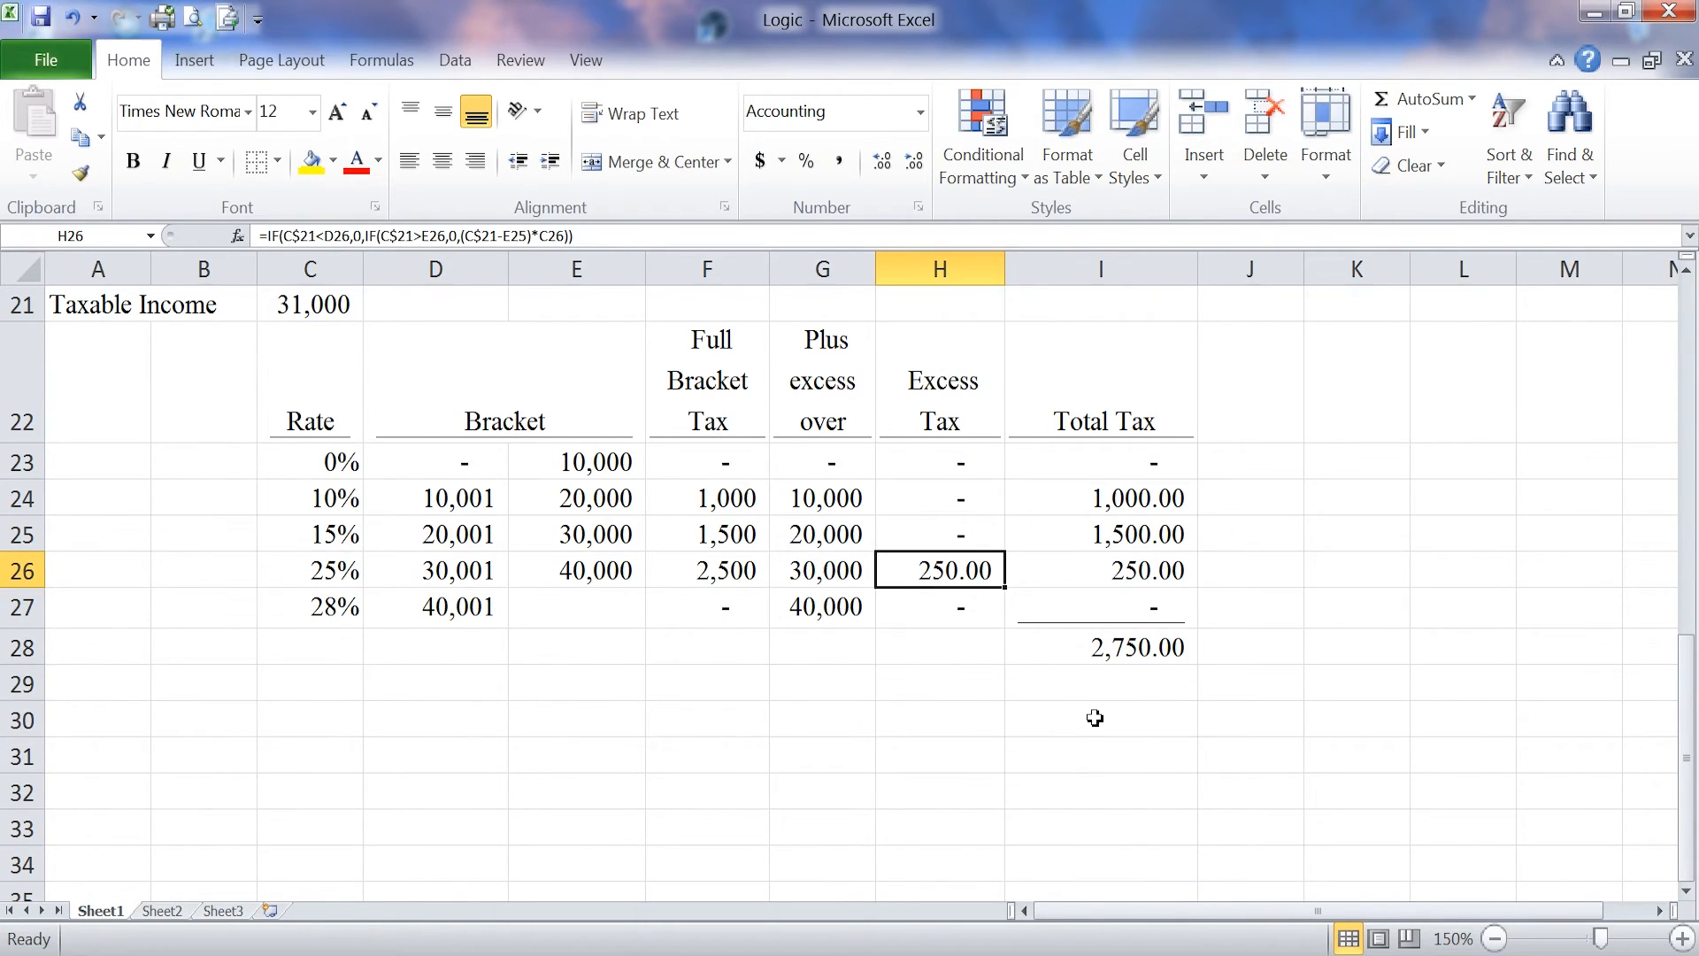